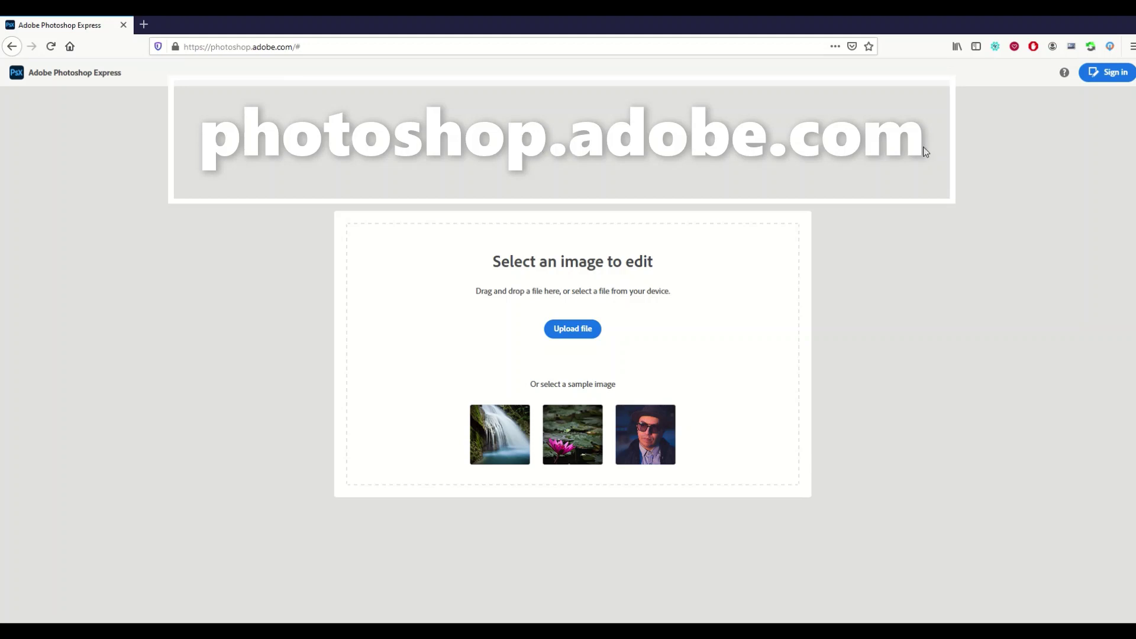
- Complete the Adobe account sign-in to reach the 'Select an image to edit' page
{"action": "left_click", "coordinate": [1104, 76]}
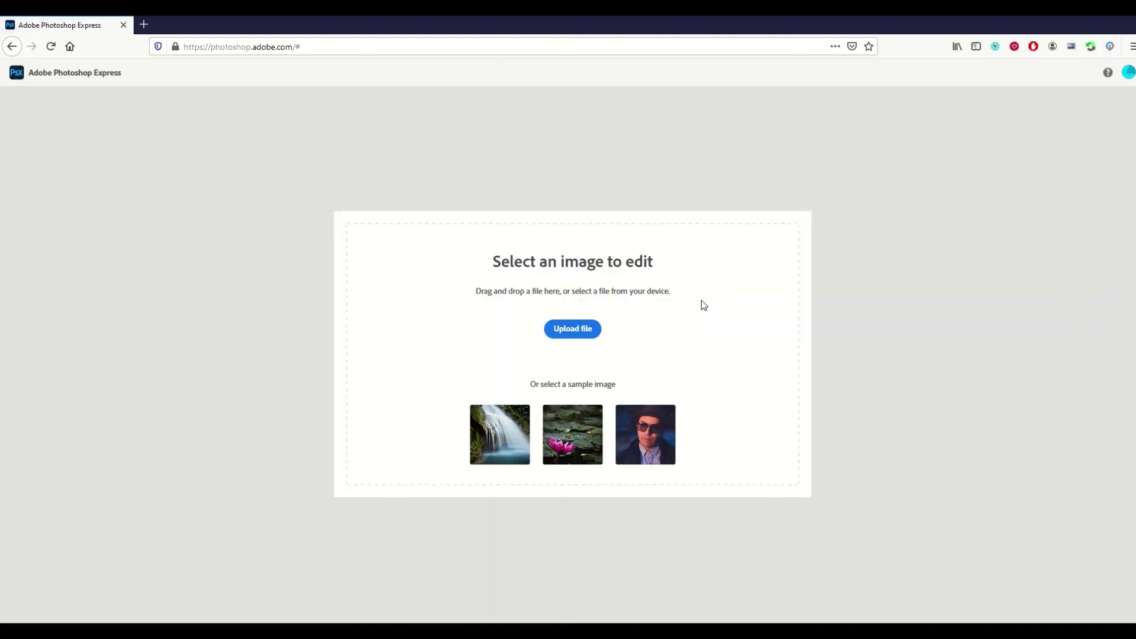
{"action": "left_click_drag", "start_coordinate": [494, 262], "coordinate": [681, 265]}
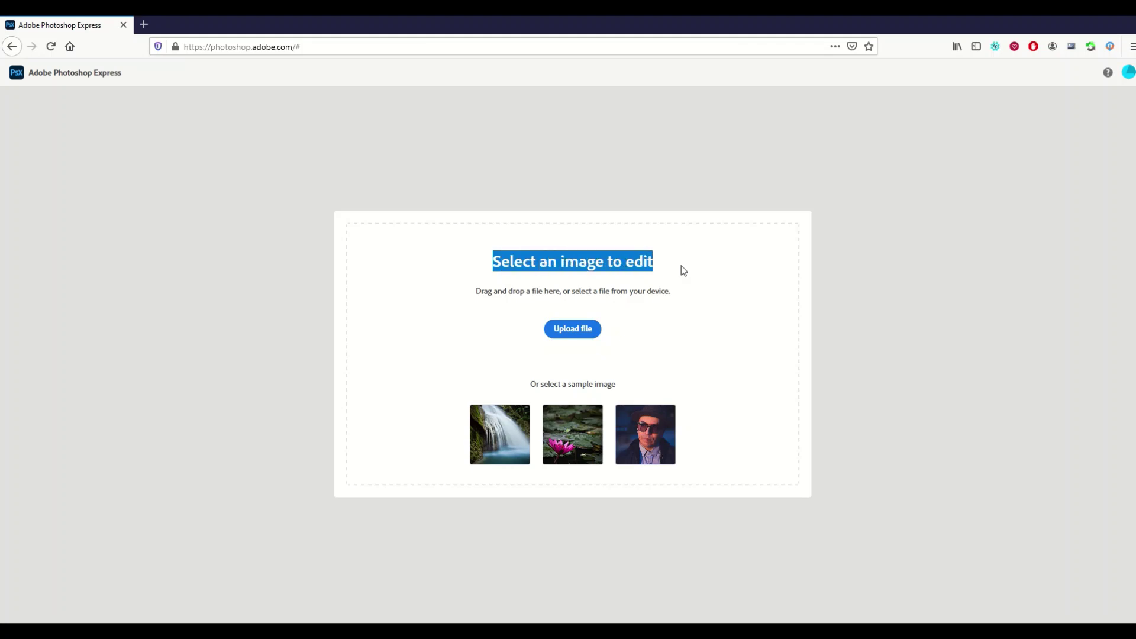
{"action": "left_click", "coordinate": [733, 282]}
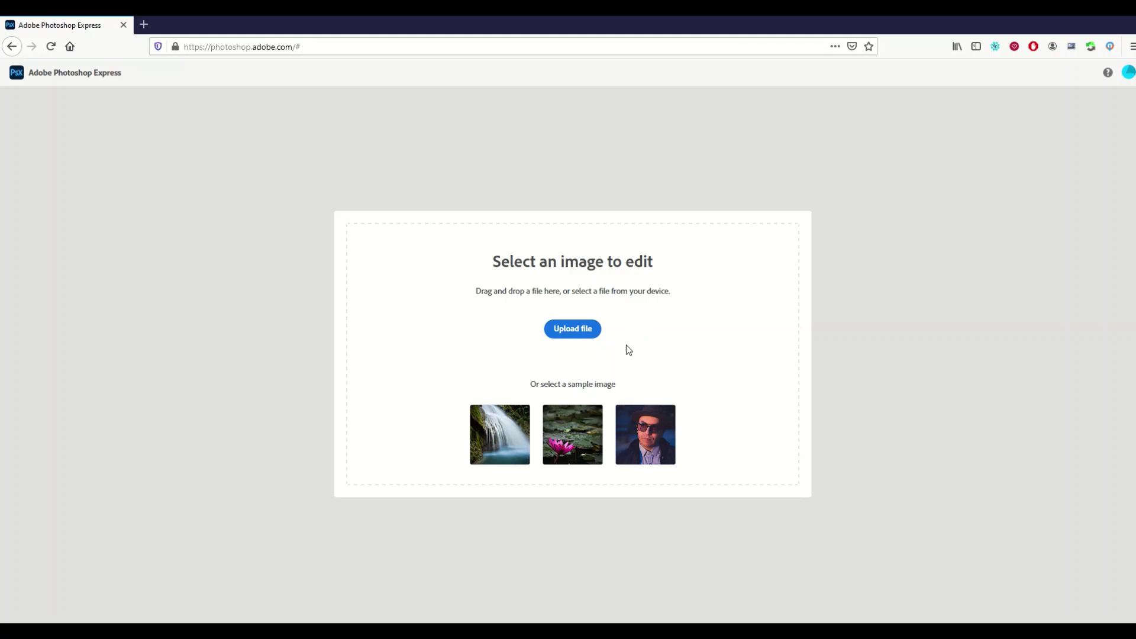
- Upload the 1235px Flag of the United States SVG into the editor
{"action": "left_click", "coordinate": [577, 330]}
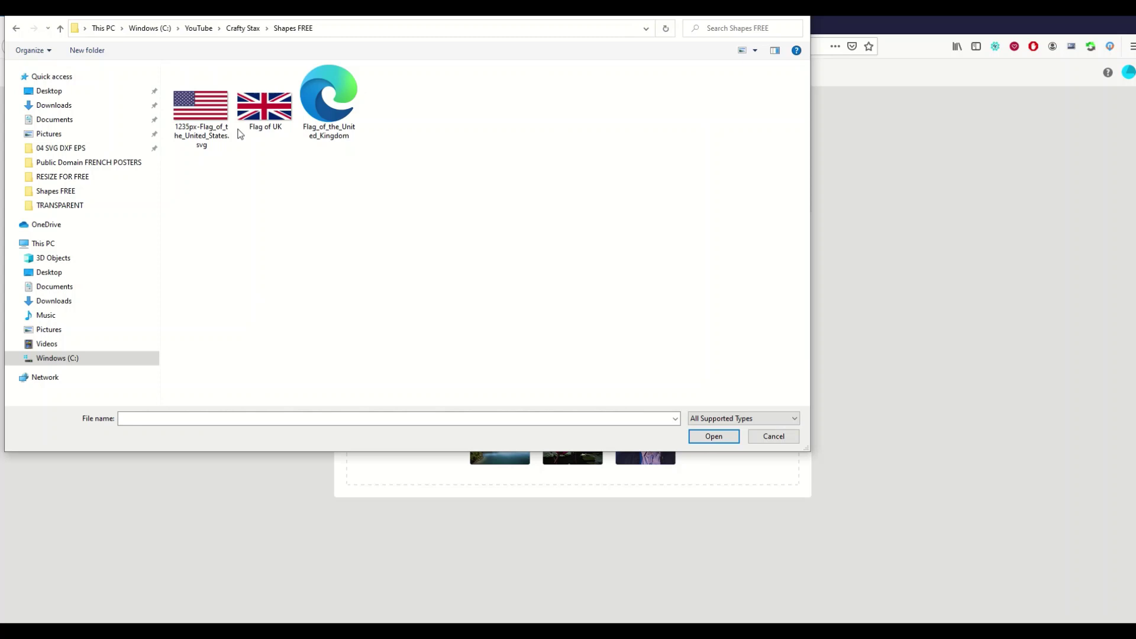
{"action": "left_click", "coordinate": [213, 117]}
{"action": "double_click", "coordinate": [212, 116]}
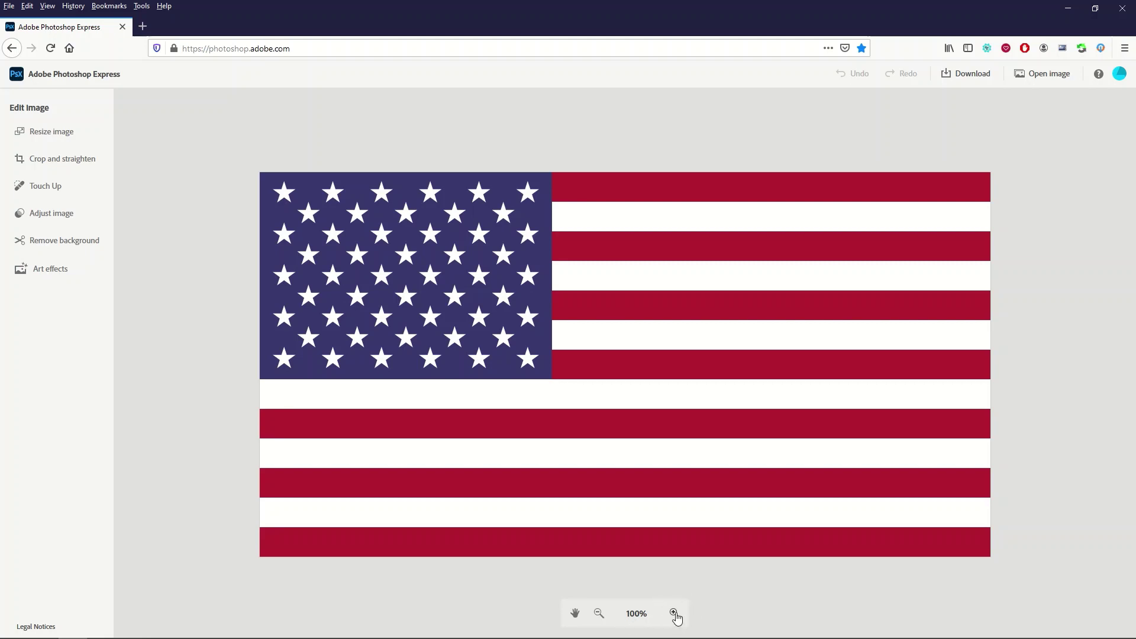
{"action": "left_click", "coordinate": [674, 613]}
{"action": "left_click", "coordinate": [675, 614]}
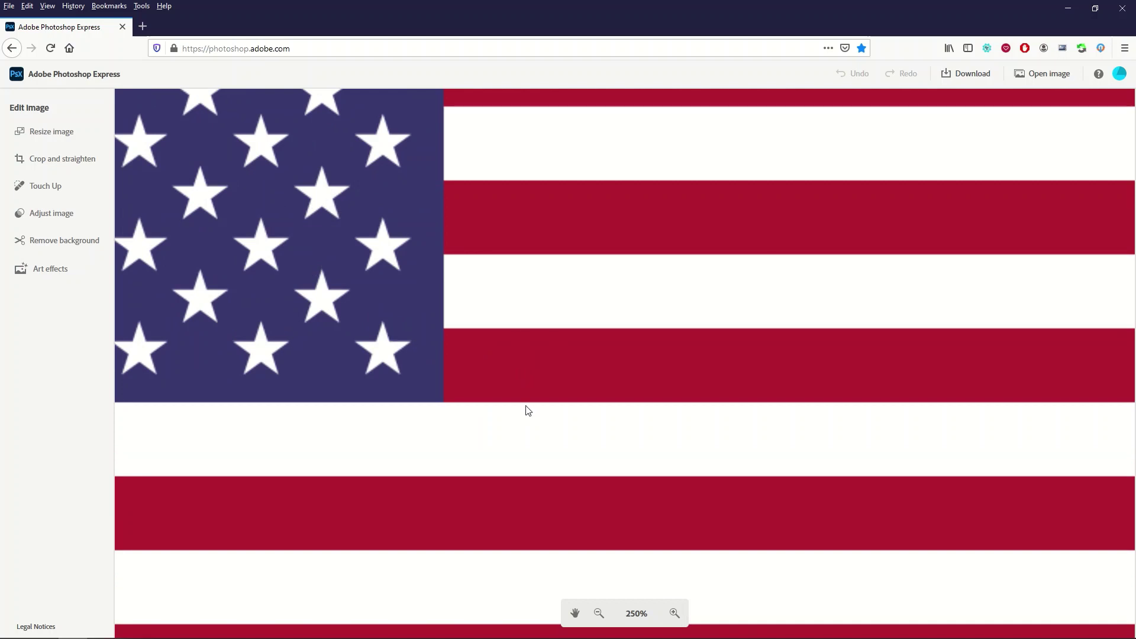
{"action": "left_click", "coordinate": [599, 613]}
{"action": "left_click", "coordinate": [599, 614]}
{"action": "left_click", "coordinate": [599, 613]}
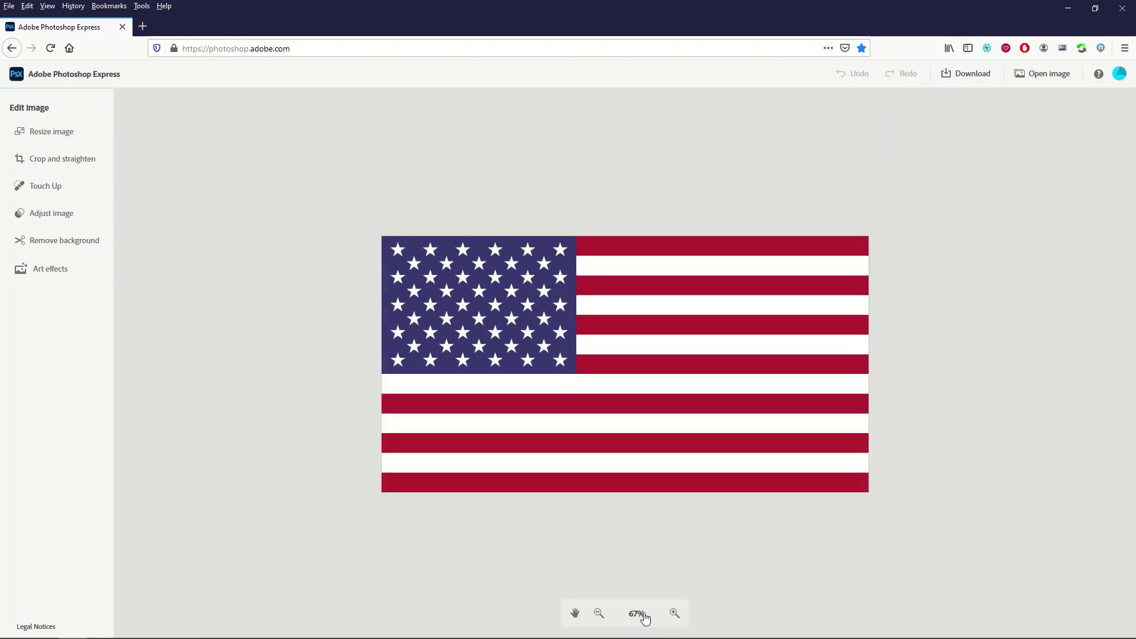
{"action": "left_click", "coordinate": [599, 614]}
{"action": "left_click", "coordinate": [599, 614]}
{"action": "left_click", "coordinate": [598, 614]}
{"action": "left_click", "coordinate": [599, 614]}
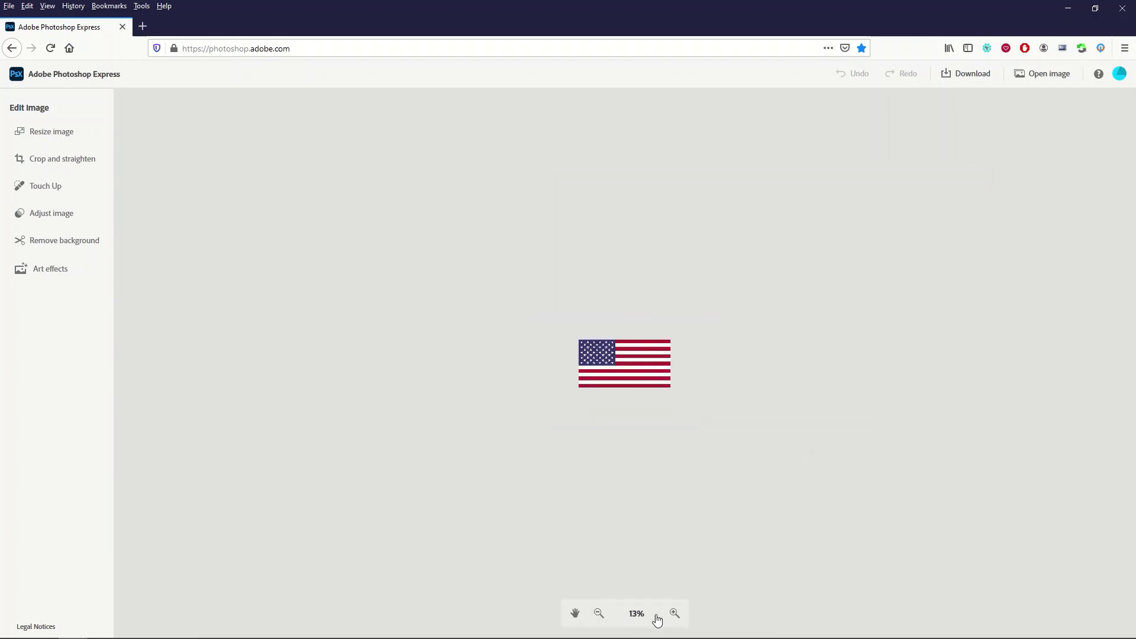
{"action": "left_click", "coordinate": [675, 614]}
{"action": "left_click", "coordinate": [674, 614]}
{"action": "left_click", "coordinate": [674, 613]}
{"action": "left_click", "coordinate": [674, 614]}
{"action": "left_click", "coordinate": [675, 613]}
{"action": "left_click", "coordinate": [674, 613]}
{"action": "left_click", "coordinate": [675, 614]}
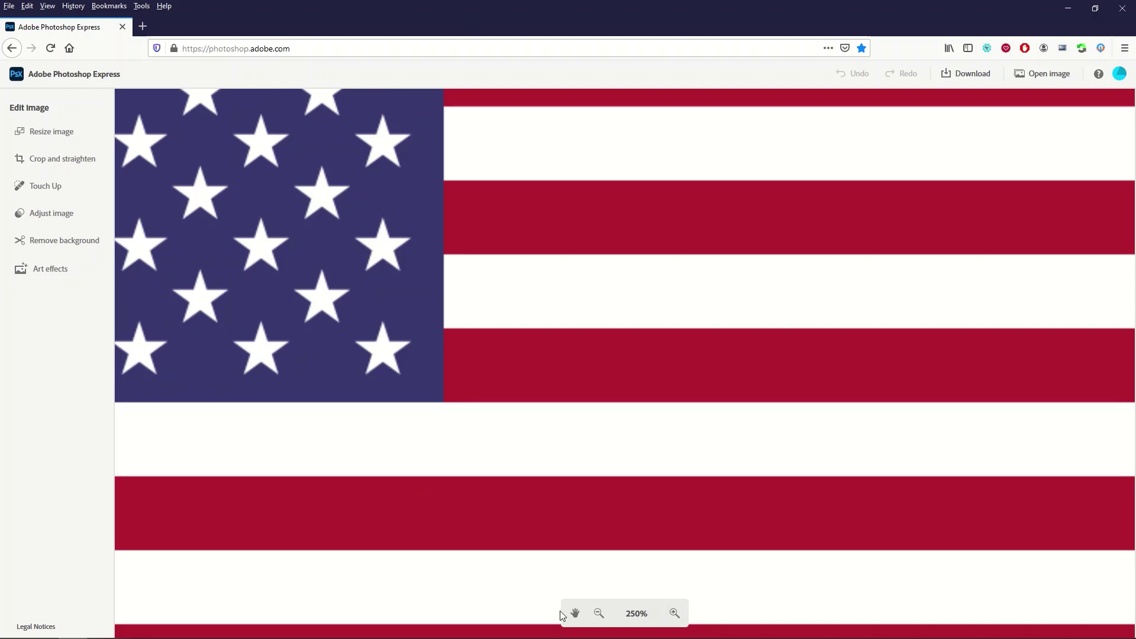
{"action": "left_click", "coordinate": [575, 615]}
{"action": "left_click_drag", "start_coordinate": [332, 370], "coordinate": [620, 497]}
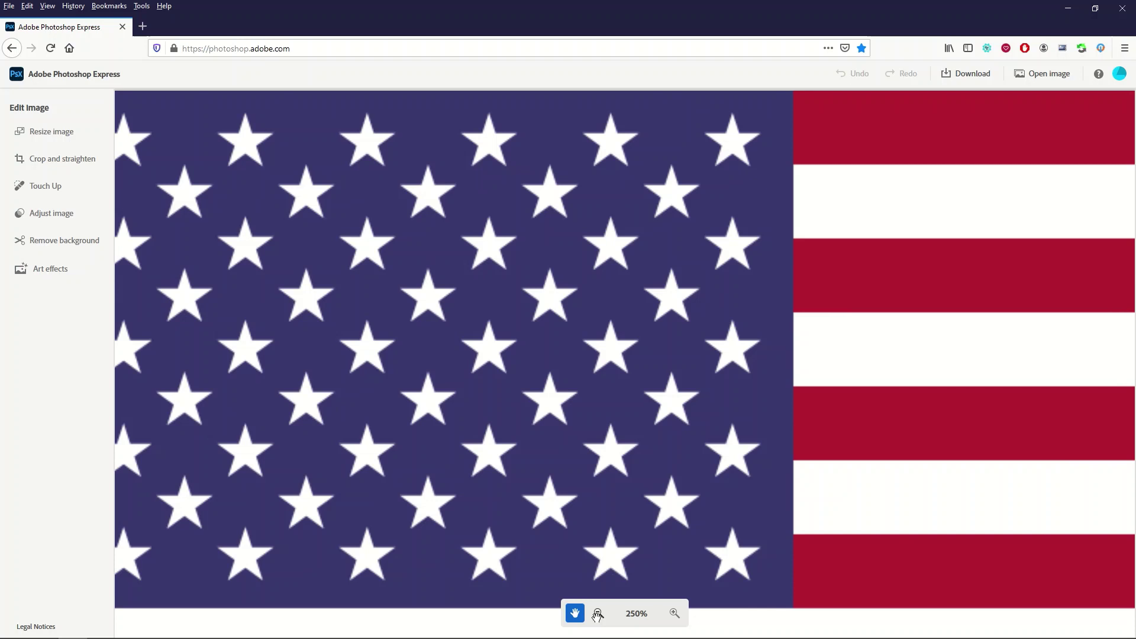
{"action": "left_click", "coordinate": [598, 613]}
{"action": "left_click", "coordinate": [598, 614]}
{"action": "left_click", "coordinate": [598, 613]}
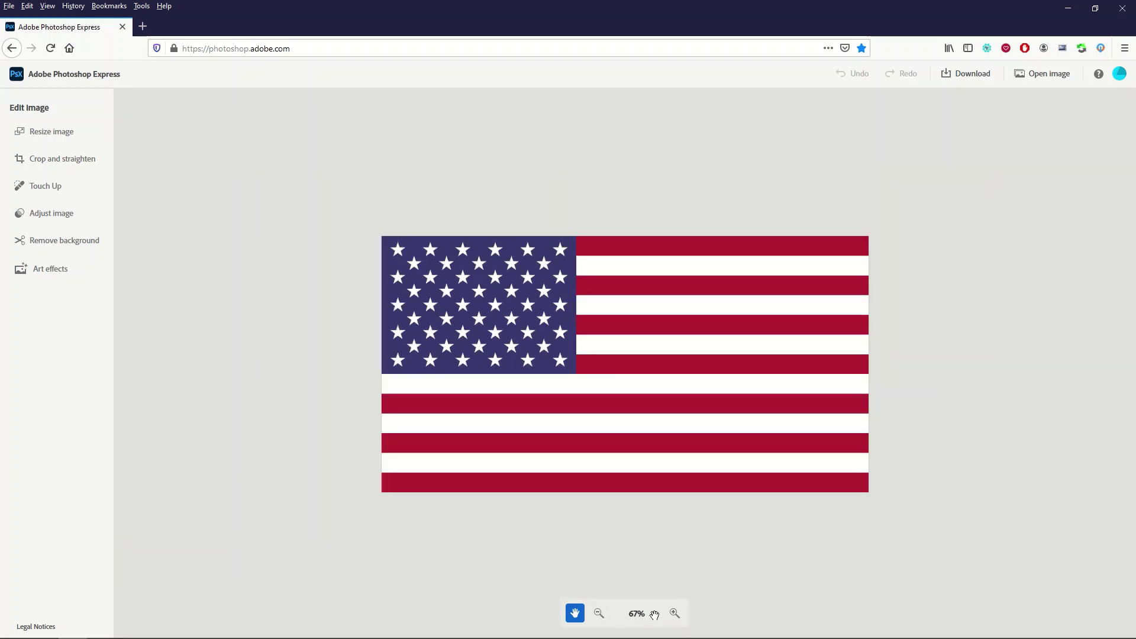
{"action": "left_click", "coordinate": [674, 614]}
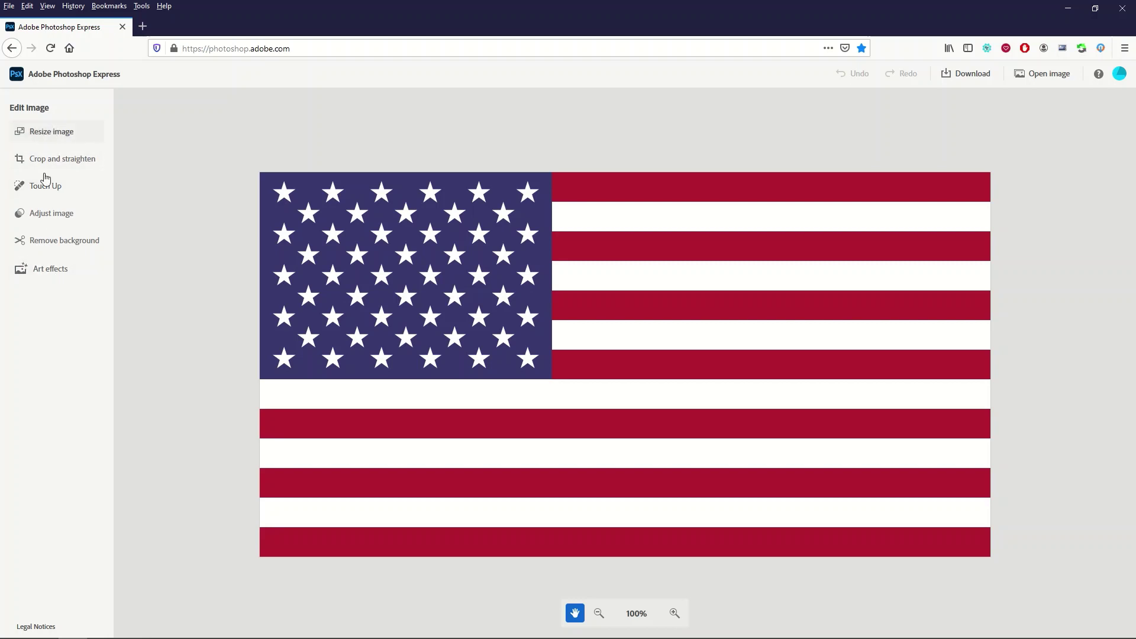
{"action": "left_click", "coordinate": [65, 161]}
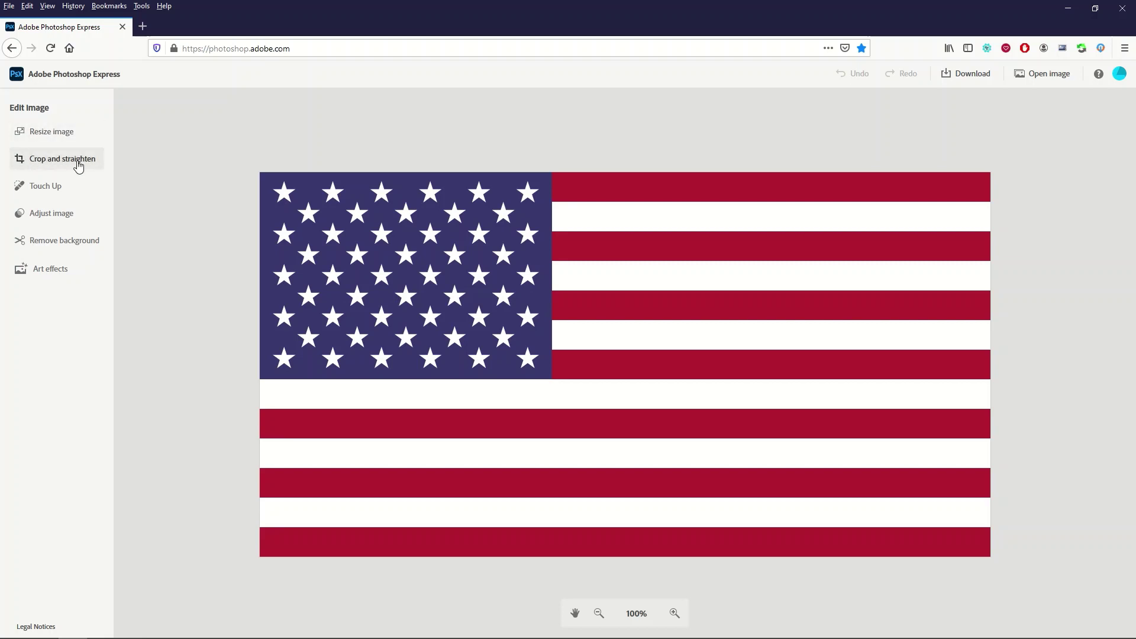
- Crop the flag with a Star shape mask, shrinking the crop box from its bottom-right corner
{"action": "left_click", "coordinate": [79, 166]}
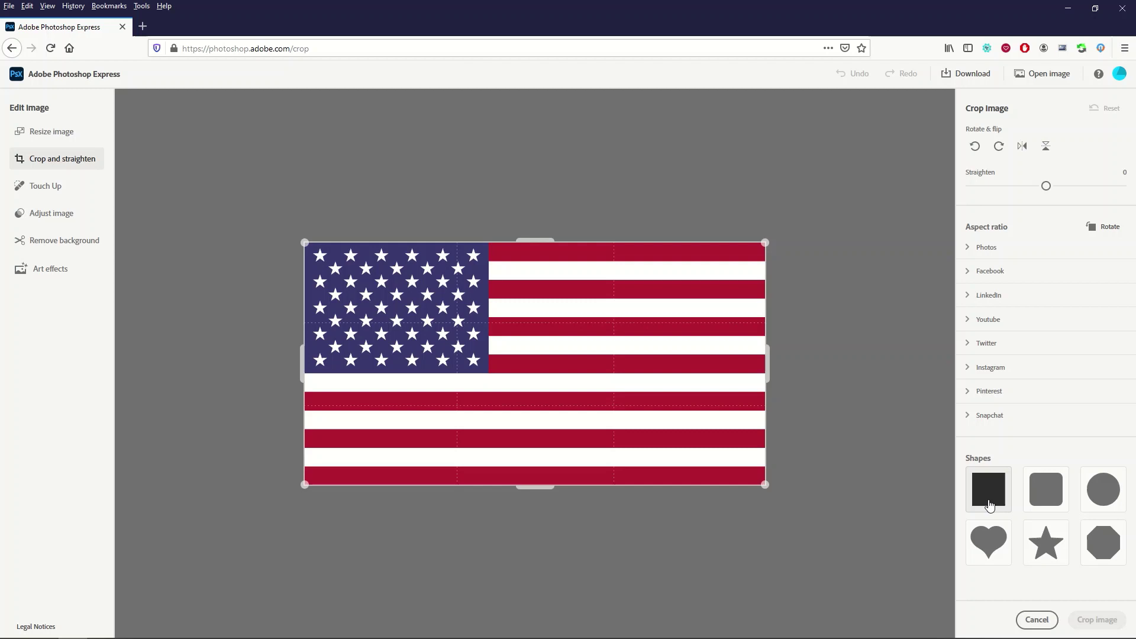
{"action": "left_click", "coordinate": [1043, 548]}
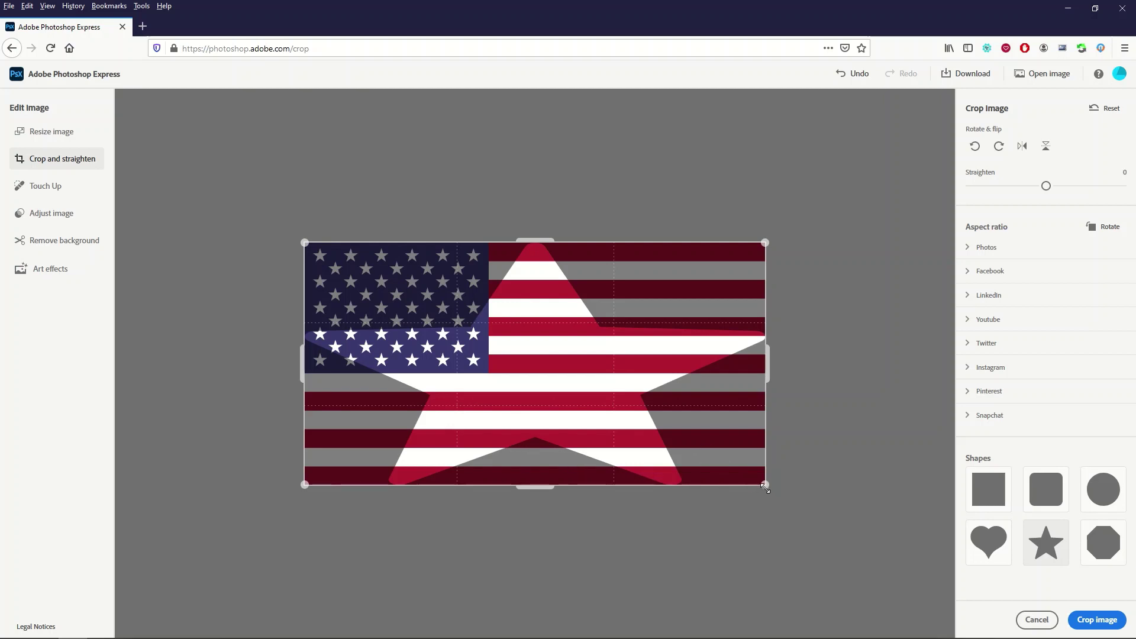
{"action": "left_click_drag", "start_coordinate": [765, 484], "coordinate": [744, 517]}
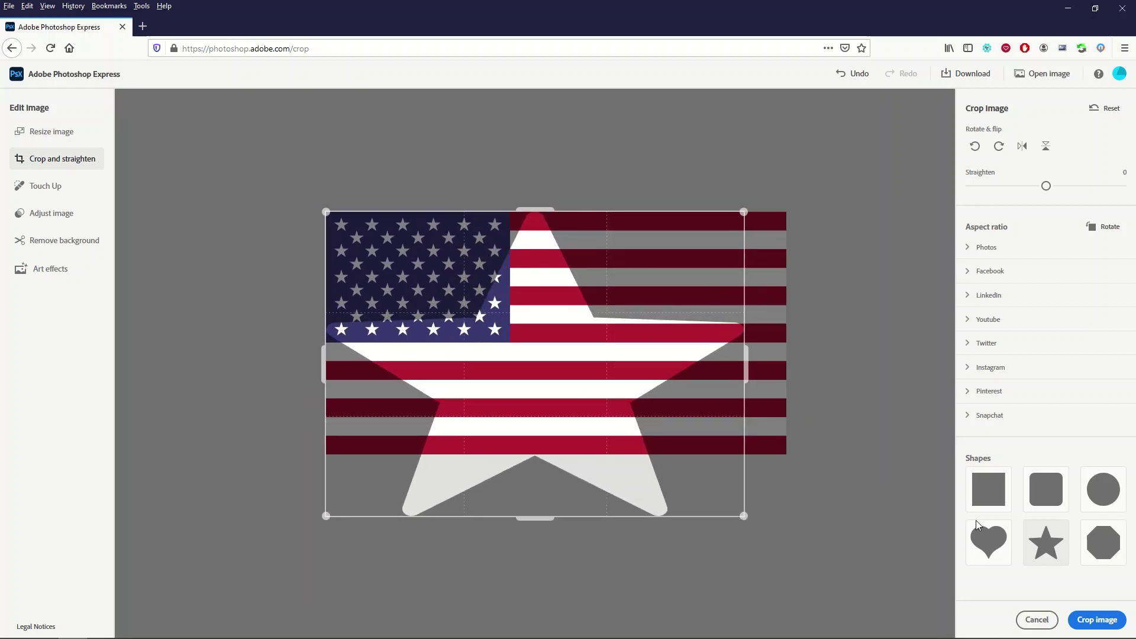
- Swap to a Circle crop mask sized to the flag's full height over the star field
{"action": "left_click", "coordinate": [1100, 488]}
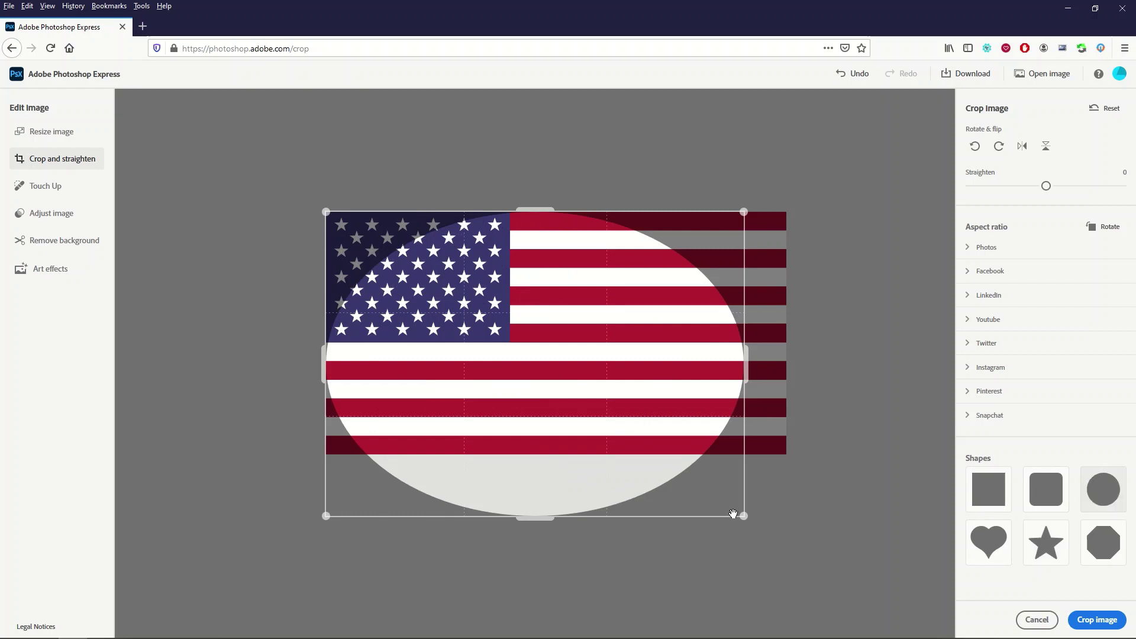
{"action": "left_click_drag", "start_coordinate": [744, 516], "coordinate": [750, 438]}
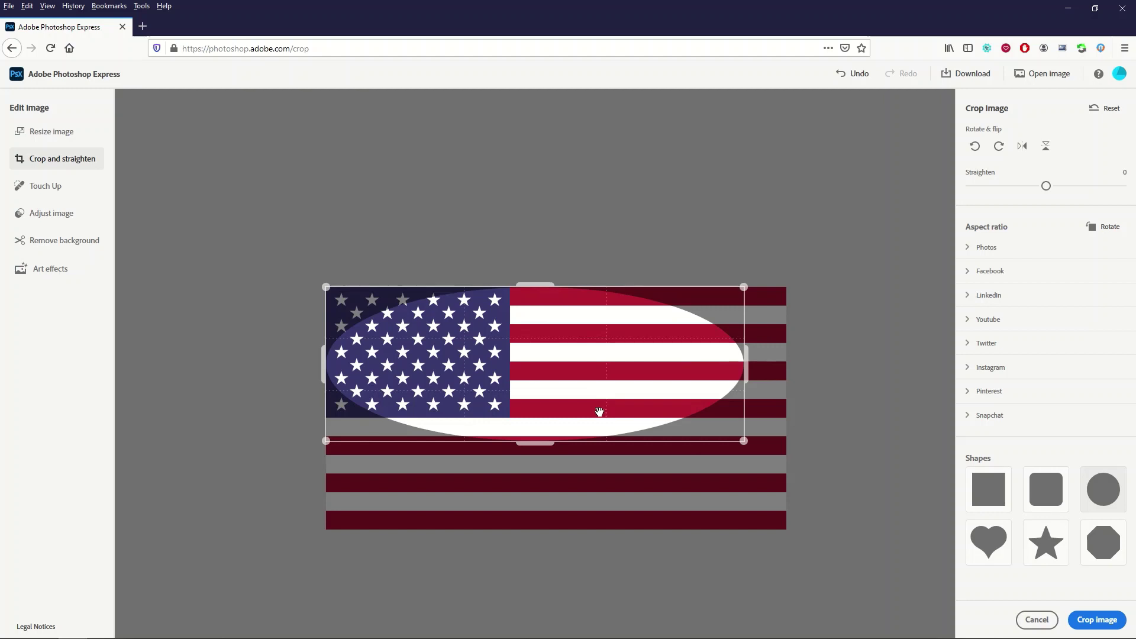
{"action": "left_click_drag", "start_coordinate": [742, 443], "coordinate": [531, 369]}
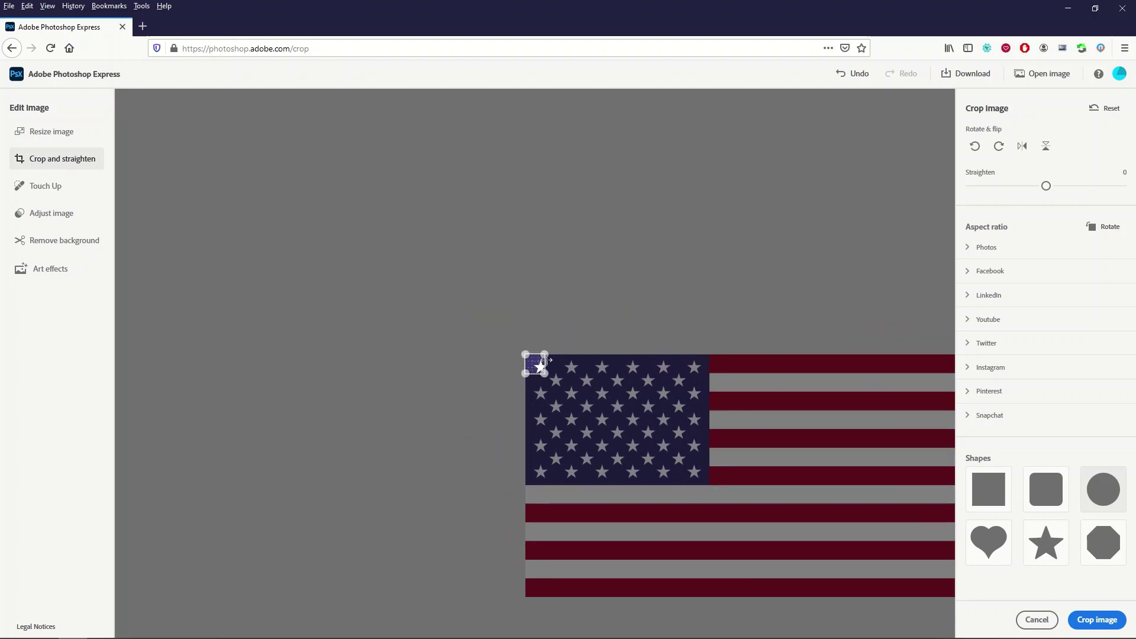
{"action": "mouse_move", "coordinate": [534, 367]}
{"action": "left_mouse_down"}
{"action": "mouse_move", "coordinate": [544, 379]}
{"action": "mouse_move", "coordinate": [528, 362]}
{"action": "left_mouse_up"}
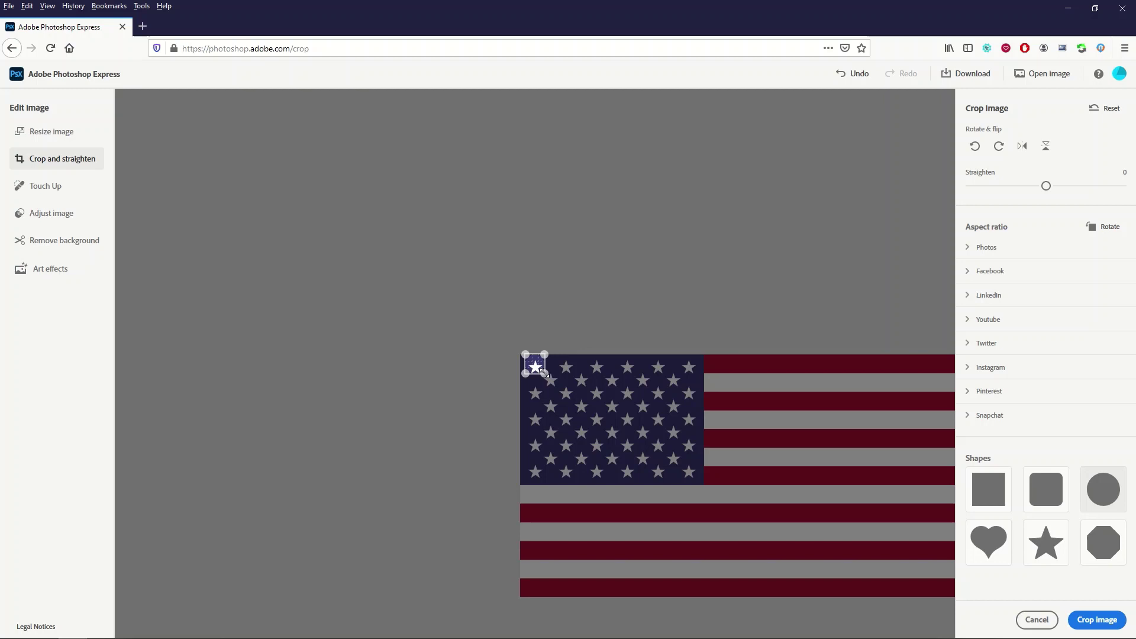
{"action": "left_click_drag", "start_coordinate": [545, 373], "coordinate": [797, 573]}
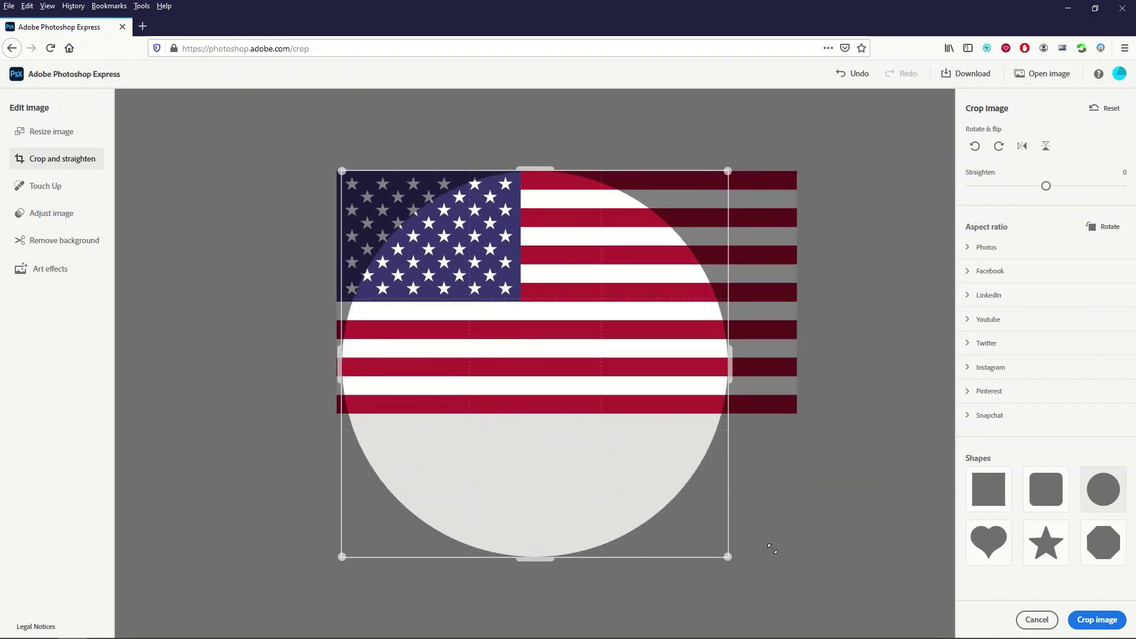
{"action": "left_click_drag", "start_coordinate": [772, 549], "coordinate": [687, 477]}
{"action": "left_click_drag", "start_coordinate": [559, 383], "coordinate": [507, 374]}
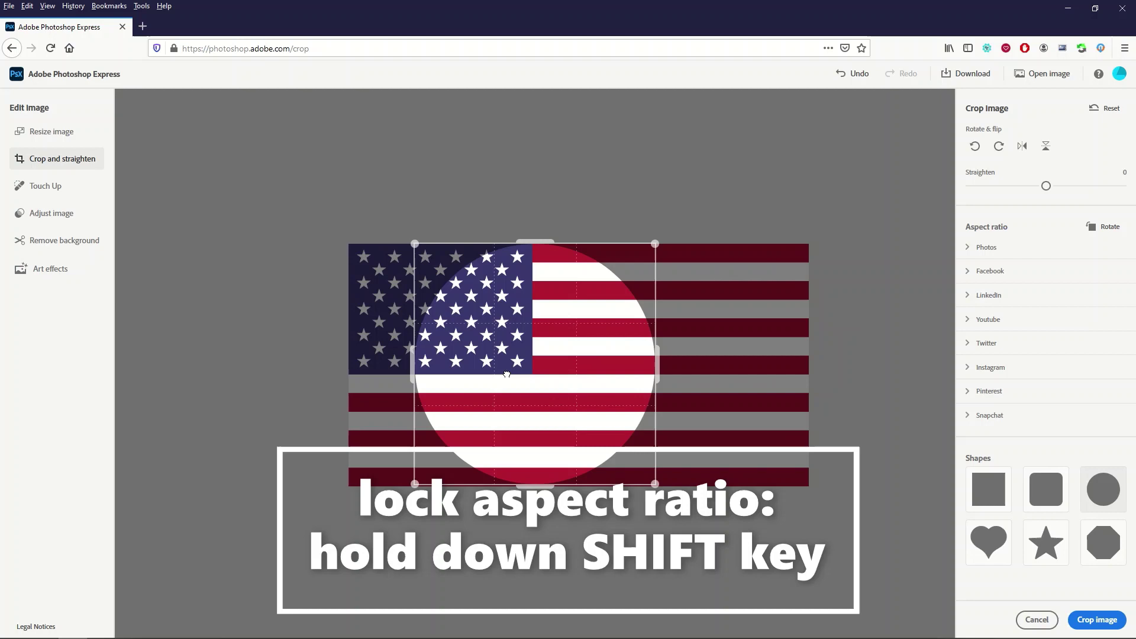
- Apply the circular crop with Crop image, then undo it with Ctrl+Z
{"action": "left_click", "coordinate": [1078, 615]}
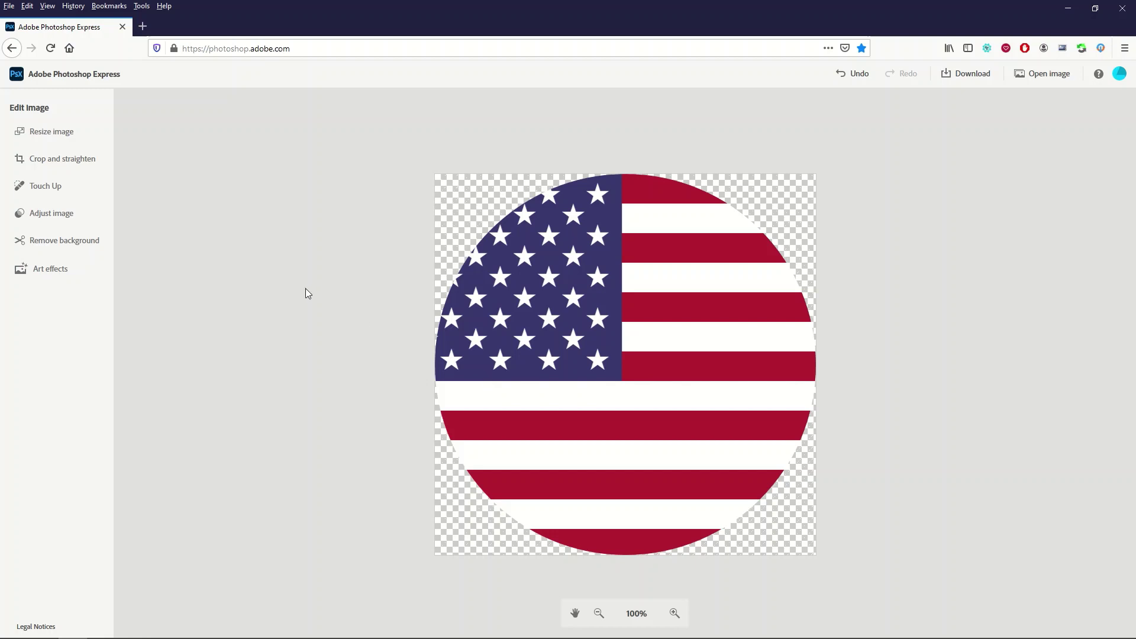
{"action": "key", "text": "ctrl+z"}
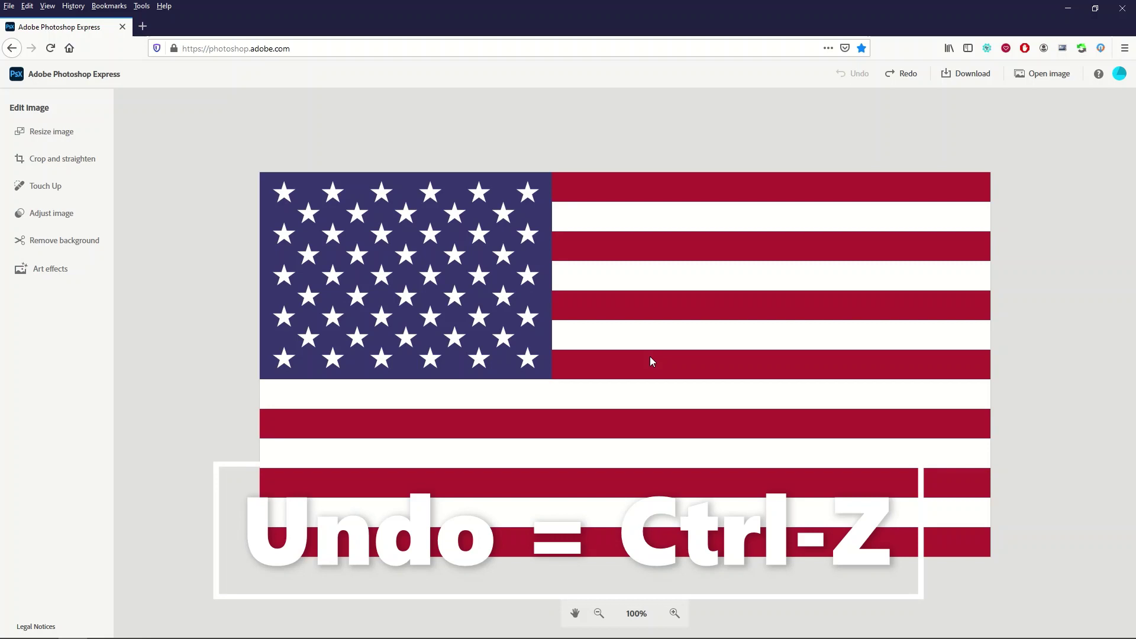
- Try heart, square, octagon and star frames, pick rounded square, and narrow it from the lower right
{"action": "left_click", "coordinate": [63, 166]}
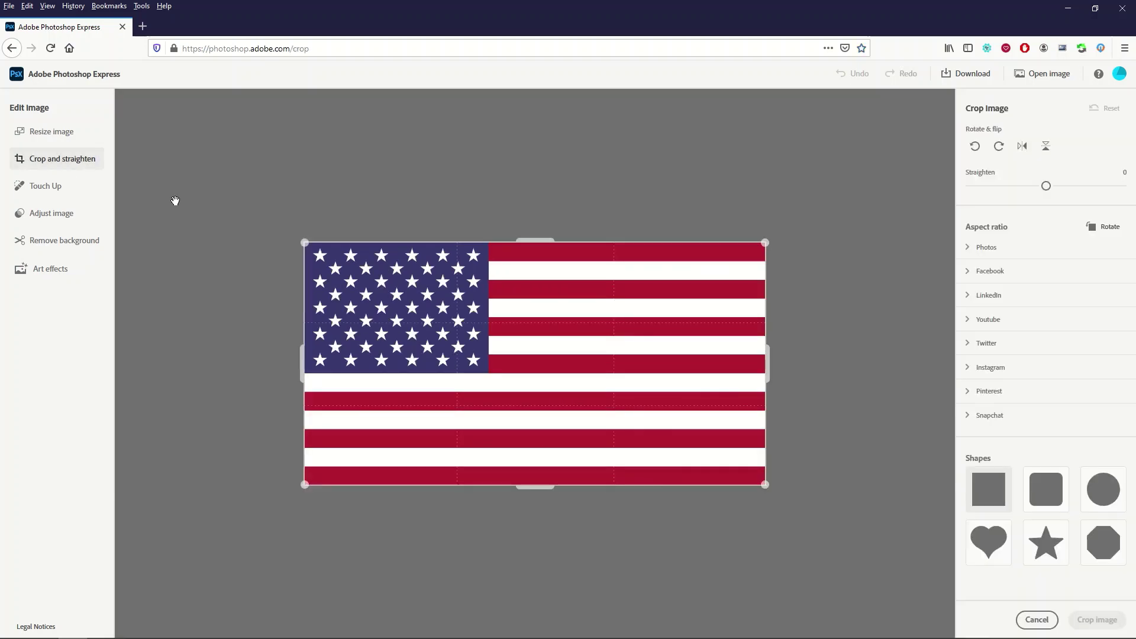
{"action": "left_click", "coordinate": [992, 549]}
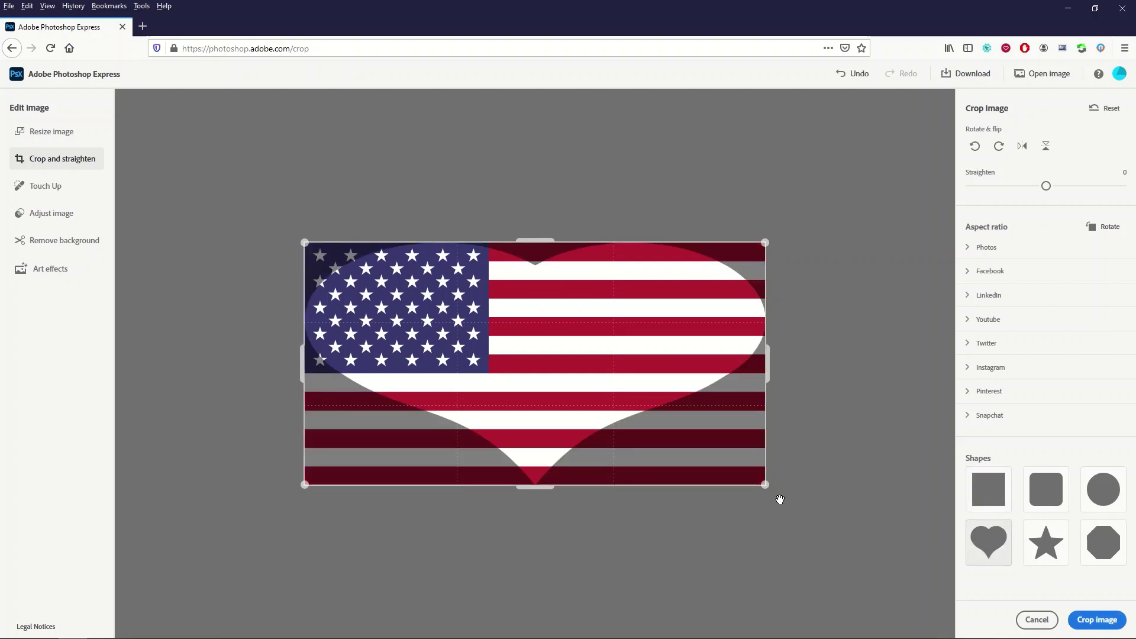
{"action": "left_click", "coordinate": [983, 494]}
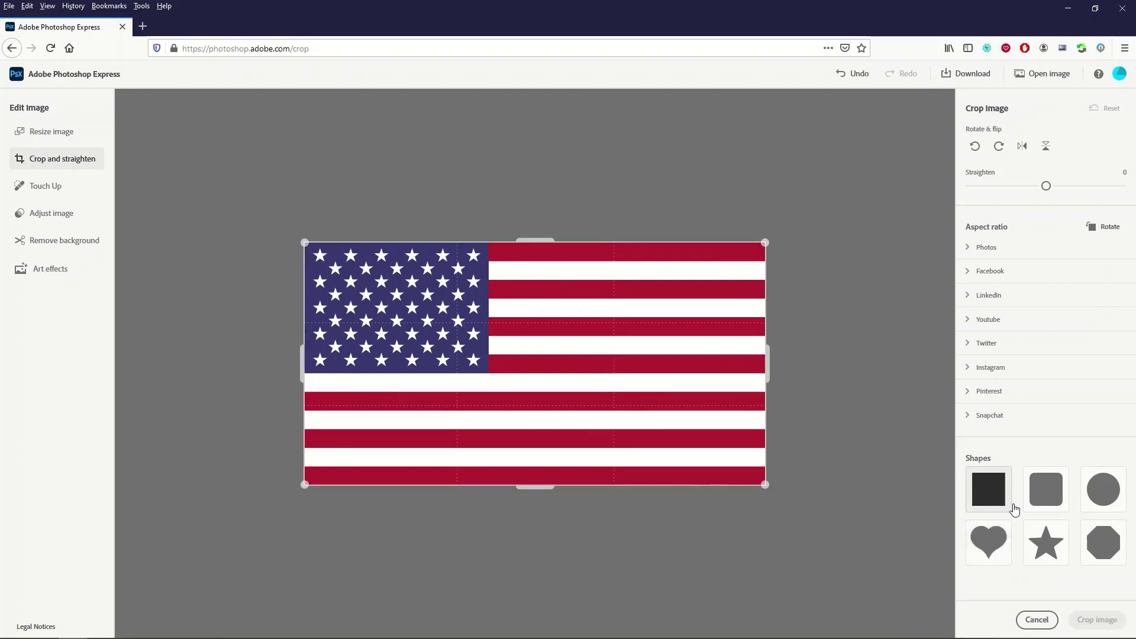
{"action": "left_click", "coordinate": [1102, 544]}
{"action": "left_click", "coordinate": [1046, 541]}
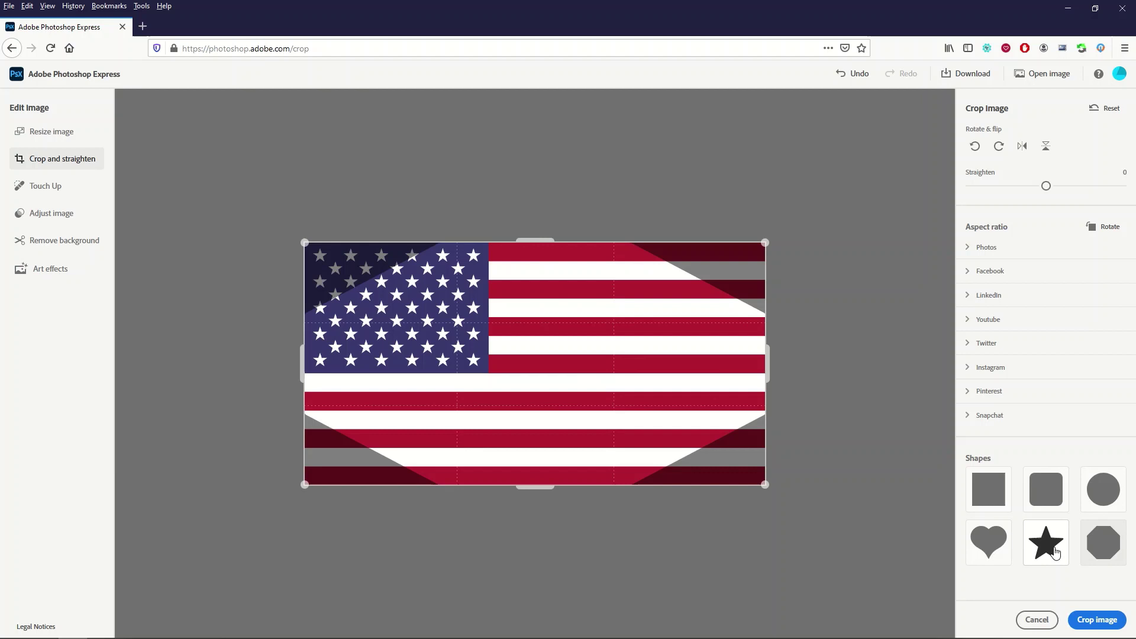
{"action": "left_click", "coordinate": [1043, 498]}
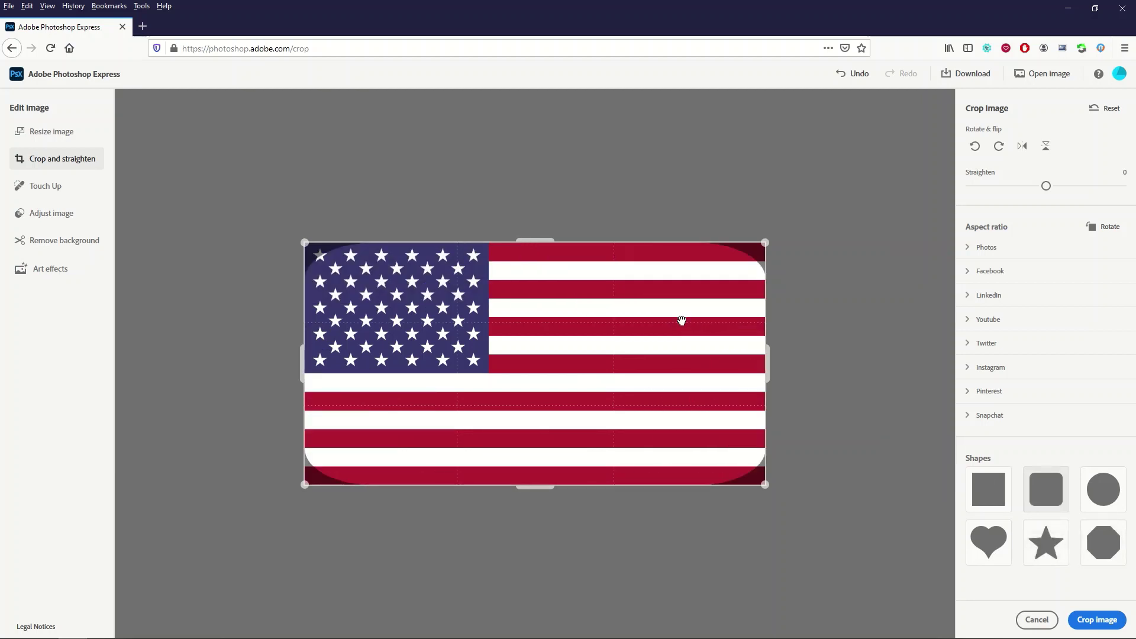
{"action": "left_click_drag", "start_coordinate": [765, 484], "coordinate": [732, 479]}
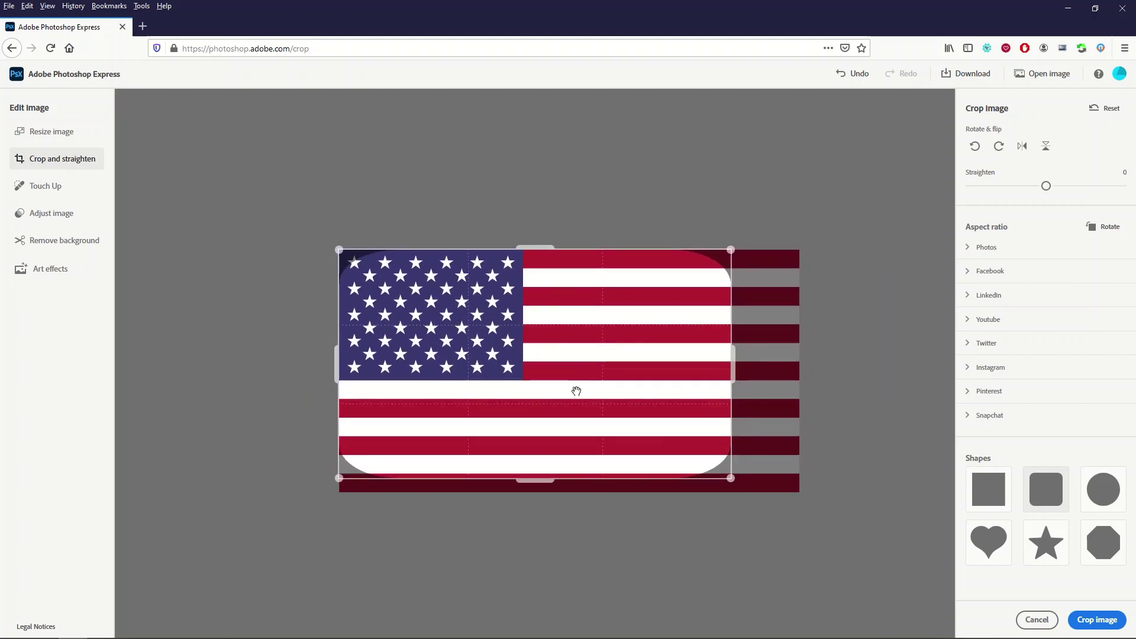
- Switch to a Star crop over a large square area and shift the flag left beneath it
{"action": "left_click", "coordinate": [1090, 503]}
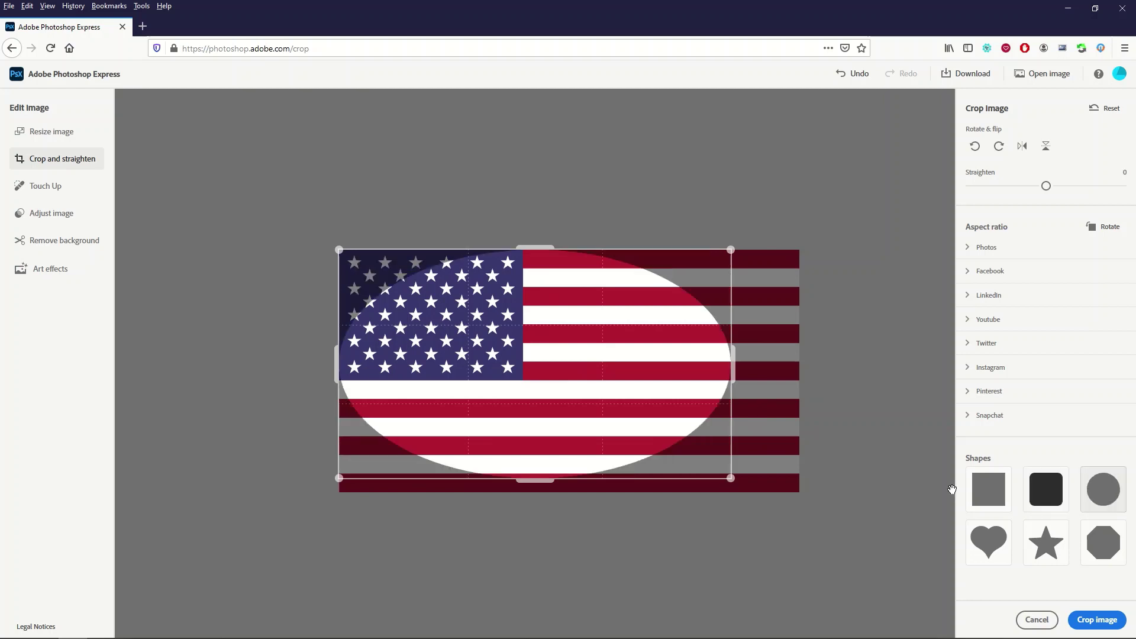
{"action": "left_click", "coordinate": [1030, 547]}
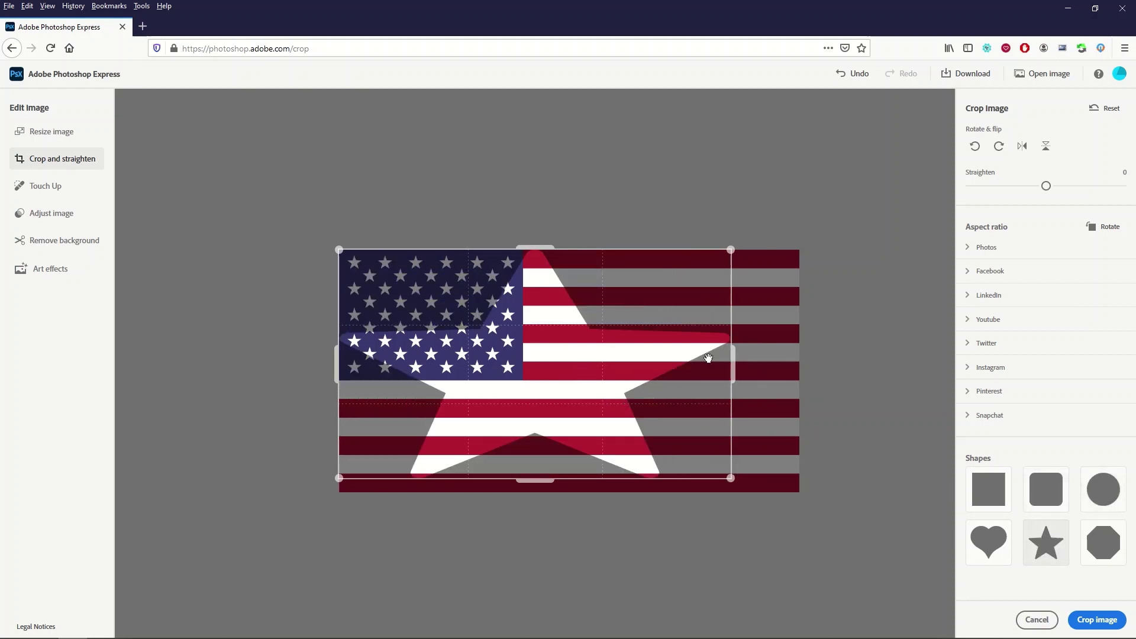
{"action": "left_click_drag", "start_coordinate": [735, 368], "coordinate": [692, 380]}
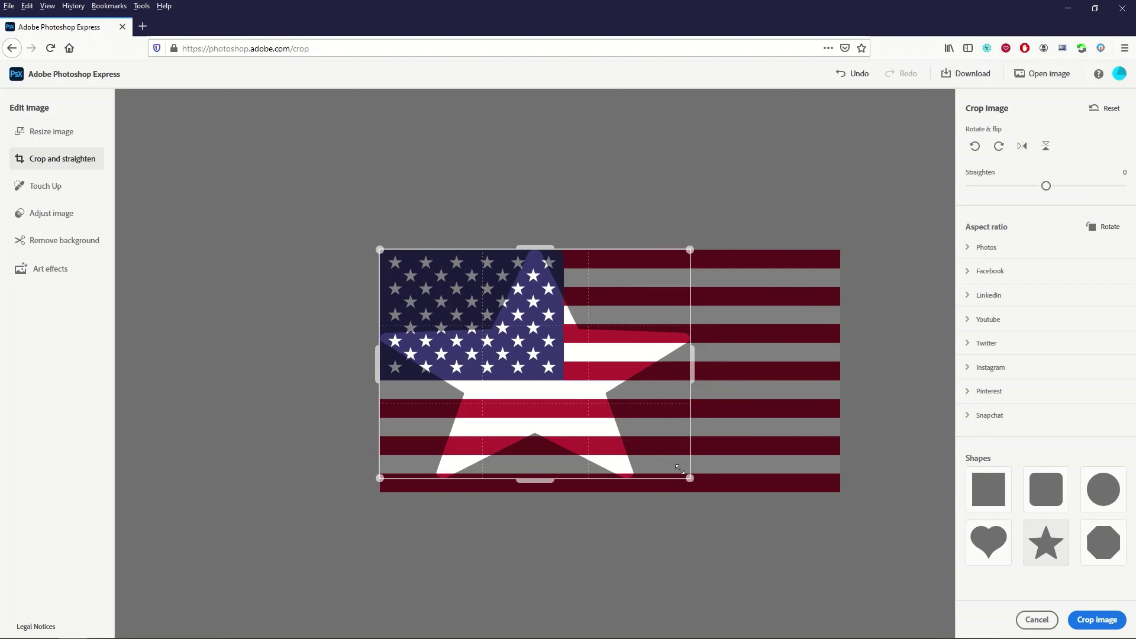
{"action": "left_click_drag", "start_coordinate": [680, 469], "coordinate": [462, 347]}
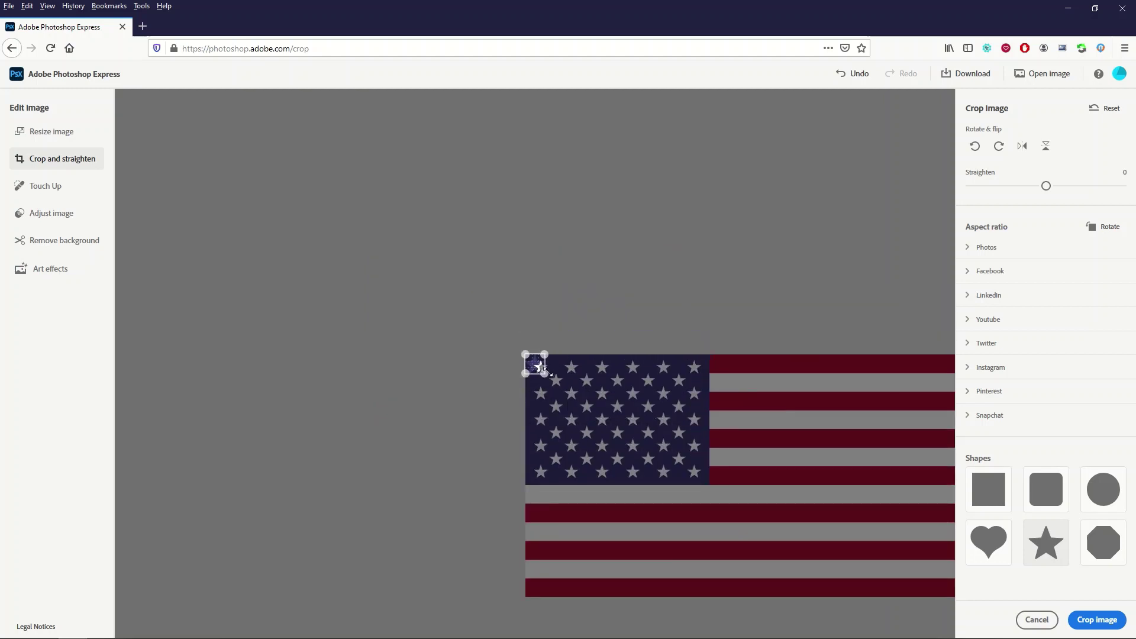
{"action": "left_click_drag", "start_coordinate": [544, 371], "coordinate": [682, 484]}
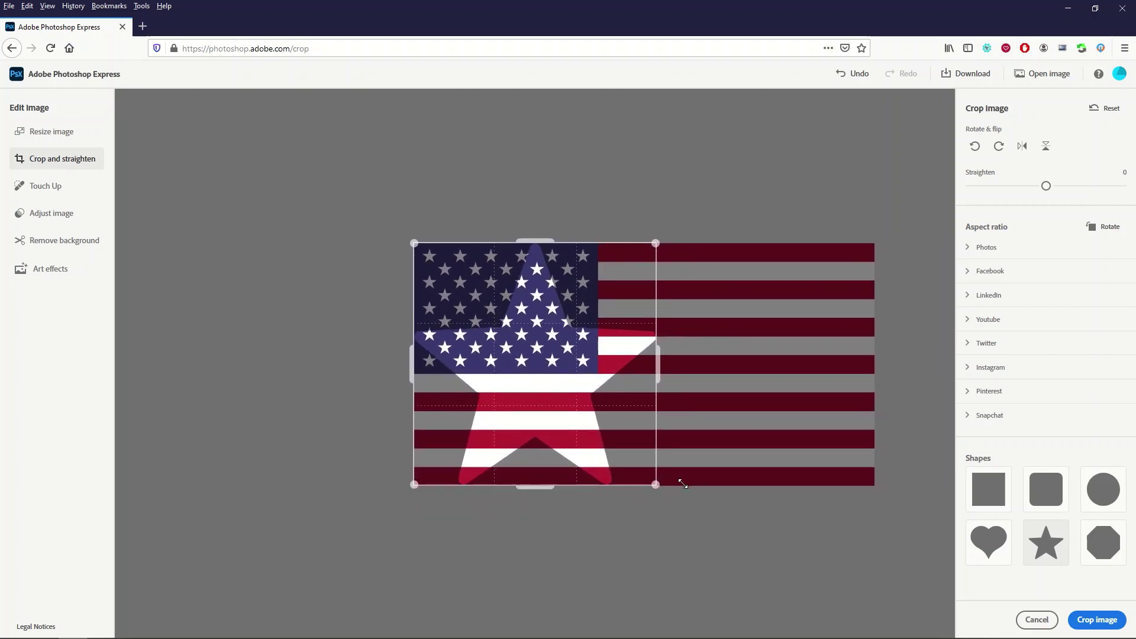
{"action": "left_click_drag", "start_coordinate": [602, 409], "coordinate": [518, 402]}
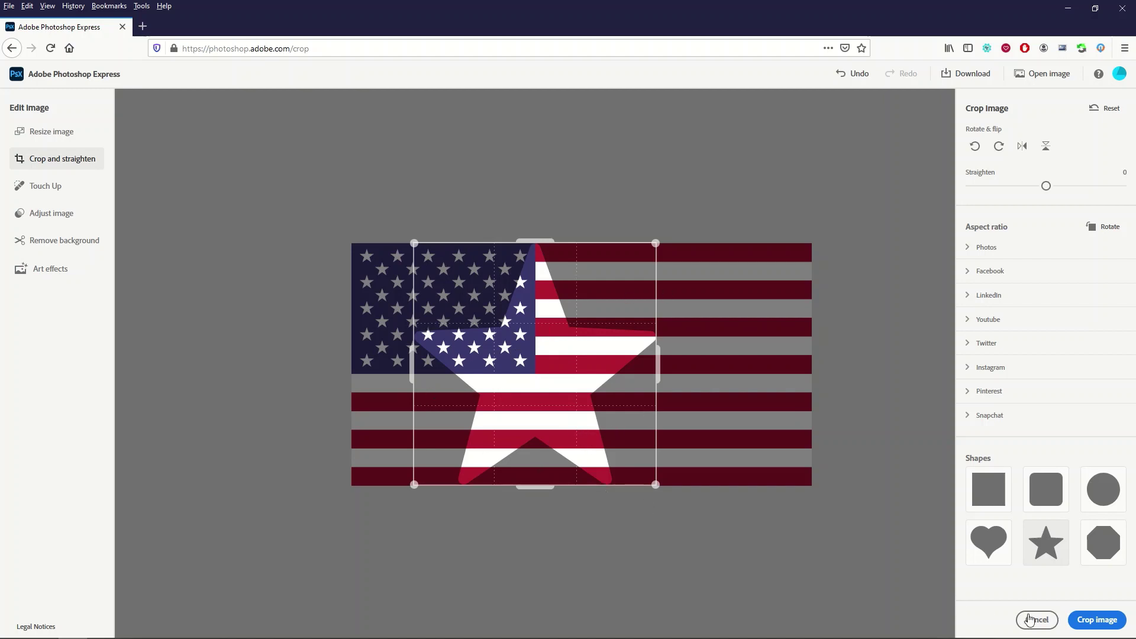
- Apply the star-shaped crop to leave the flag on a transparent background
{"action": "left_click", "coordinate": [1095, 619]}
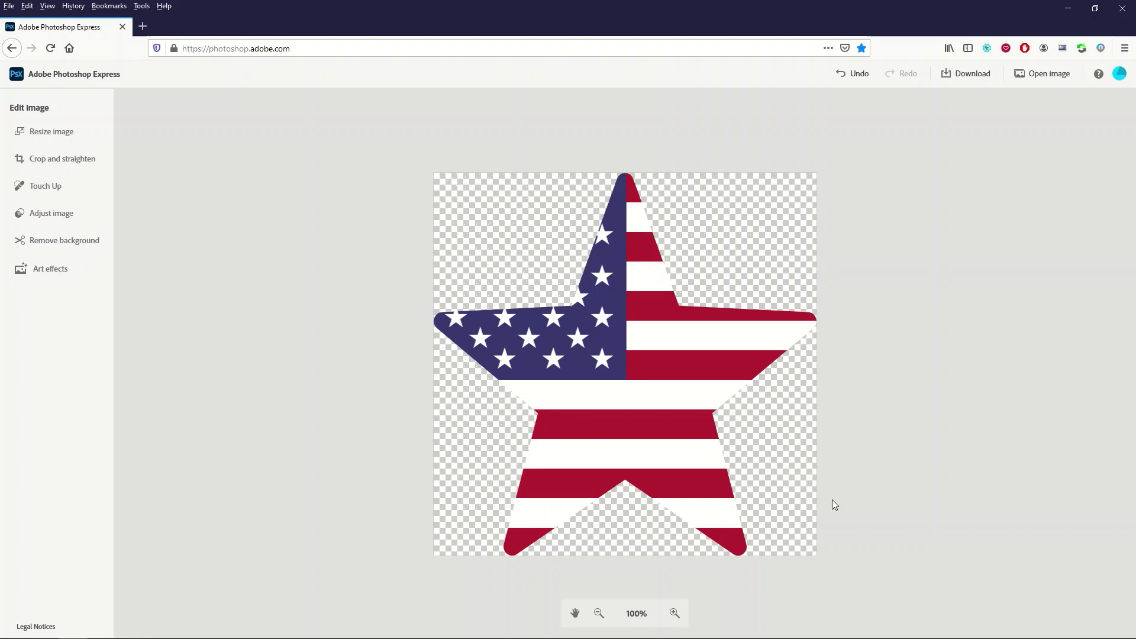
{"action": "left_click", "coordinate": [956, 75]}
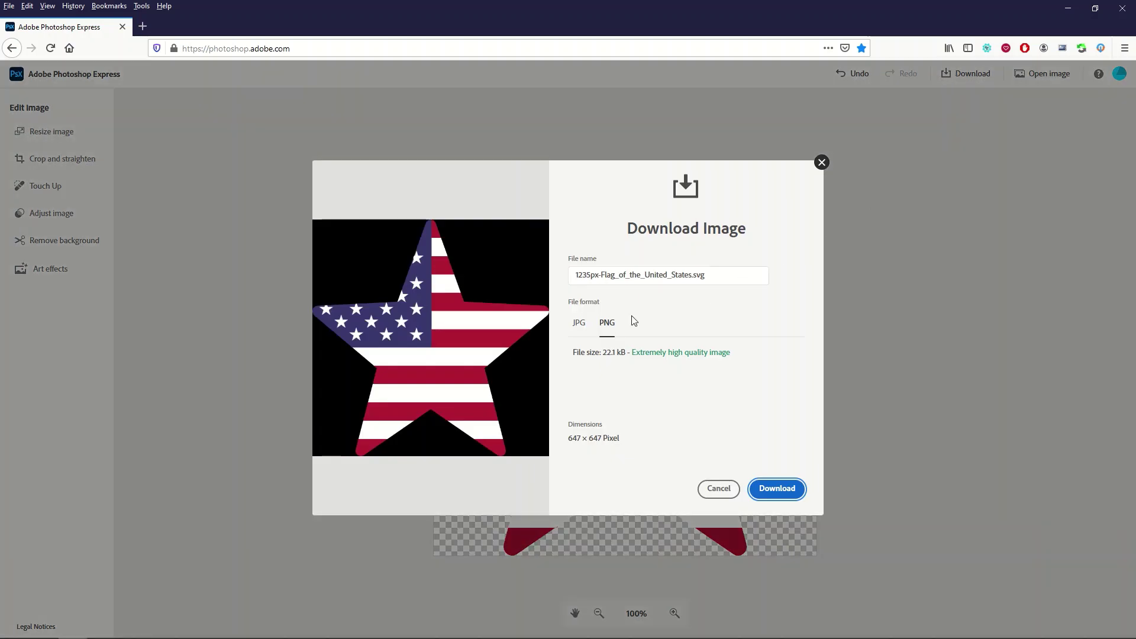
{"action": "left_click", "coordinate": [579, 324]}
{"action": "left_click_drag", "start_coordinate": [777, 366], "coordinate": [859, 380]}
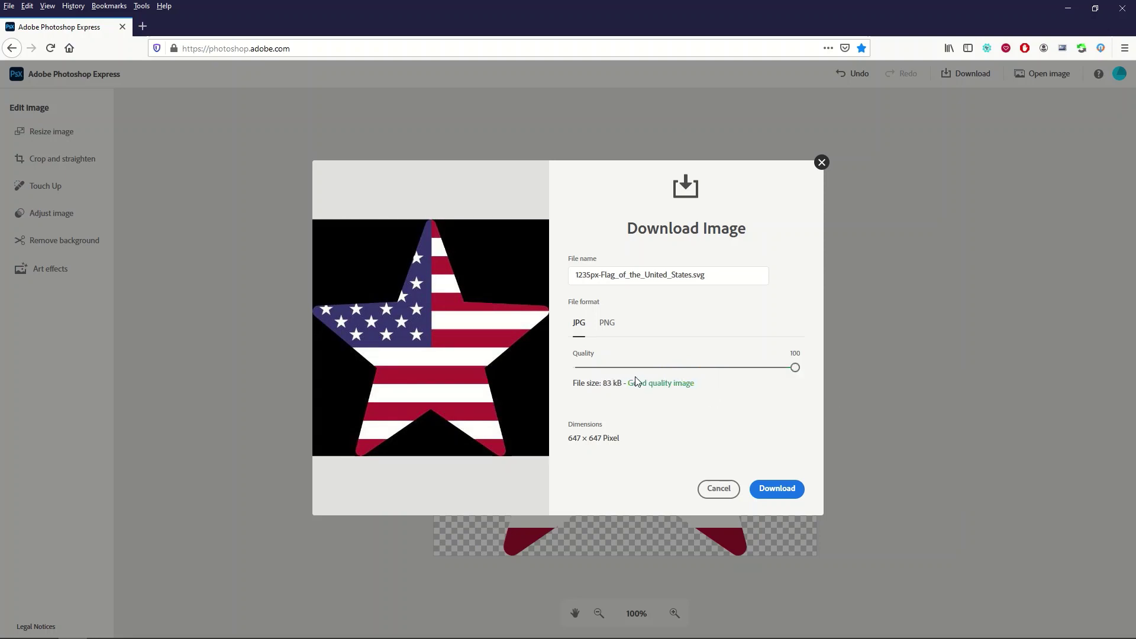
{"action": "left_click", "coordinate": [608, 325]}
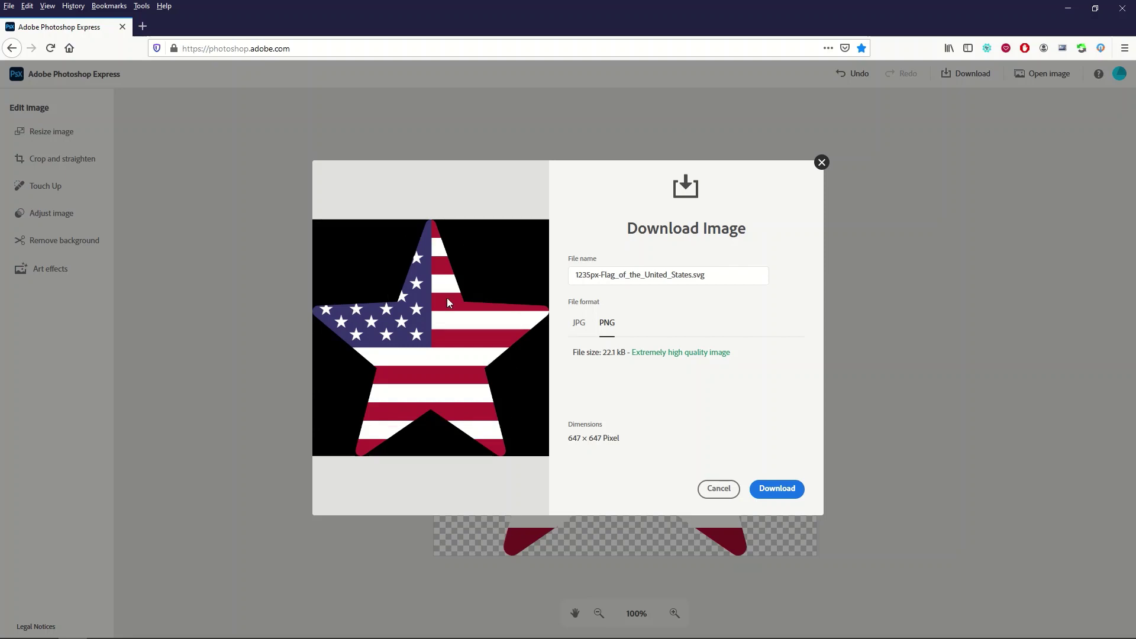
{"action": "left_click", "coordinate": [711, 492]}
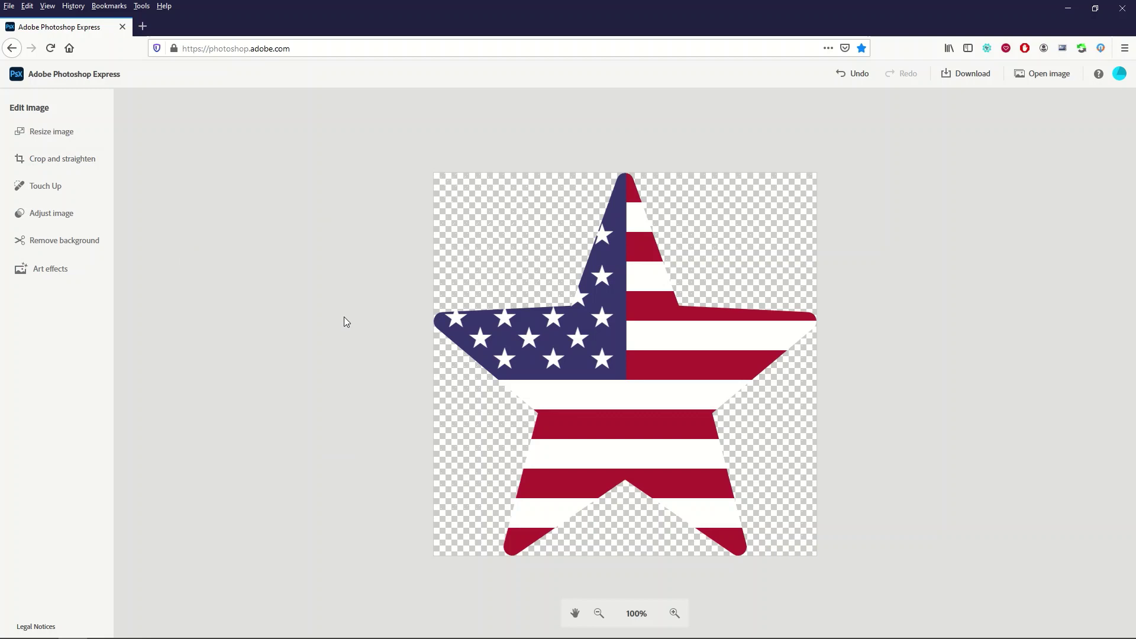
- Undo the star crop, reopen cropping, and cycle through the shapes to the octagon frame
{"action": "key", "text": "ctrl+z"}
{"action": "left_click", "coordinate": [35, 158]}
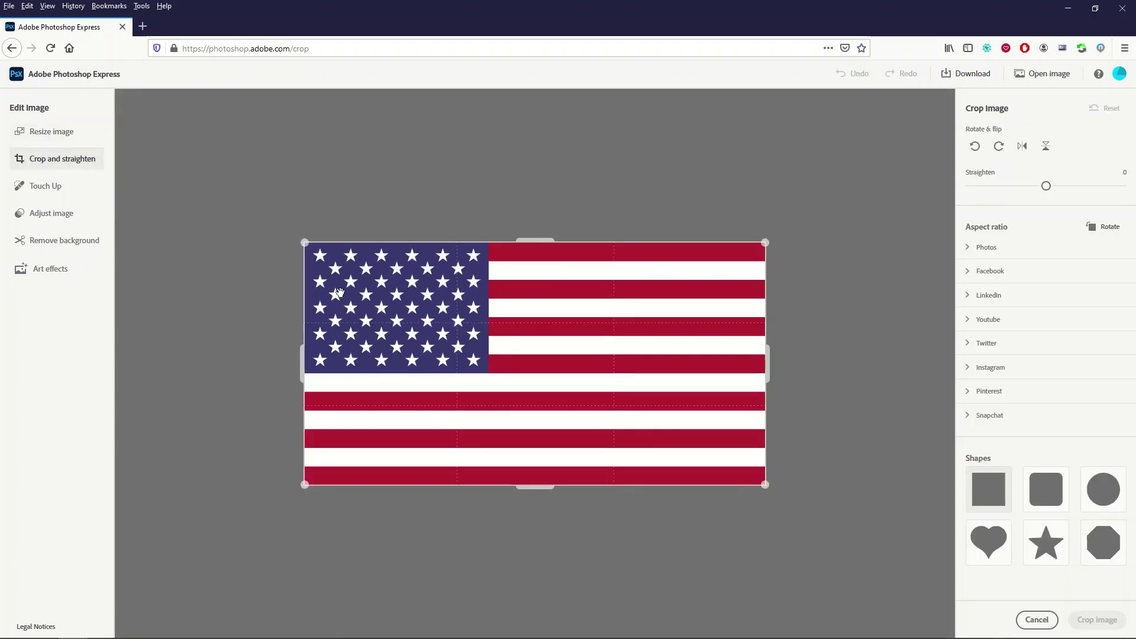
{"action": "left_click", "coordinate": [987, 501]}
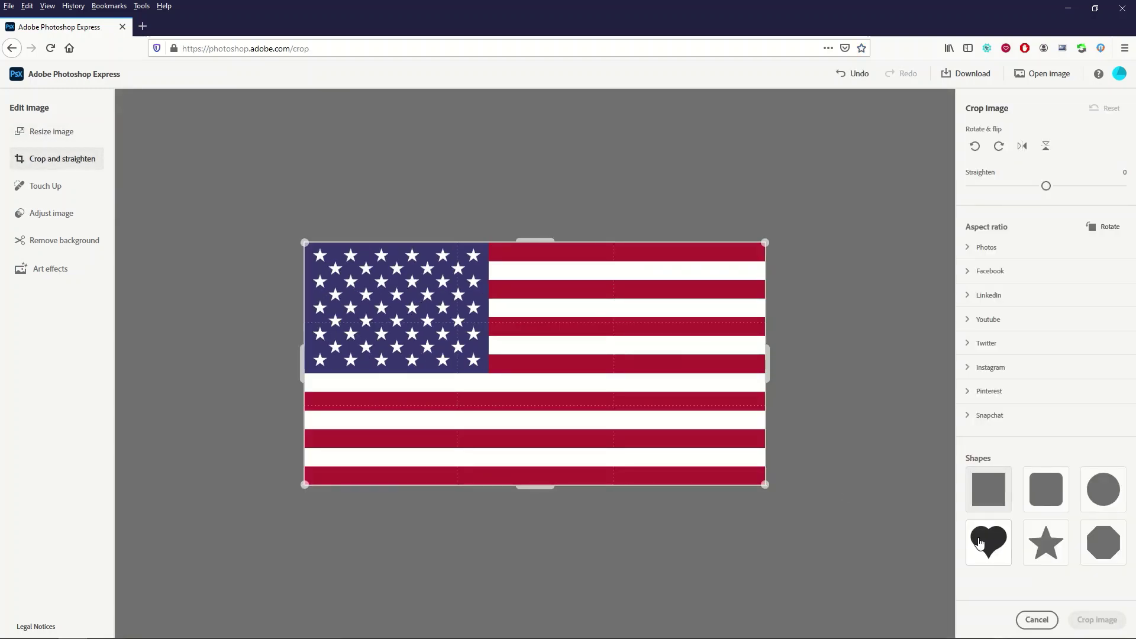
{"action": "left_click", "coordinate": [981, 543]}
{"action": "left_click", "coordinate": [1044, 542]}
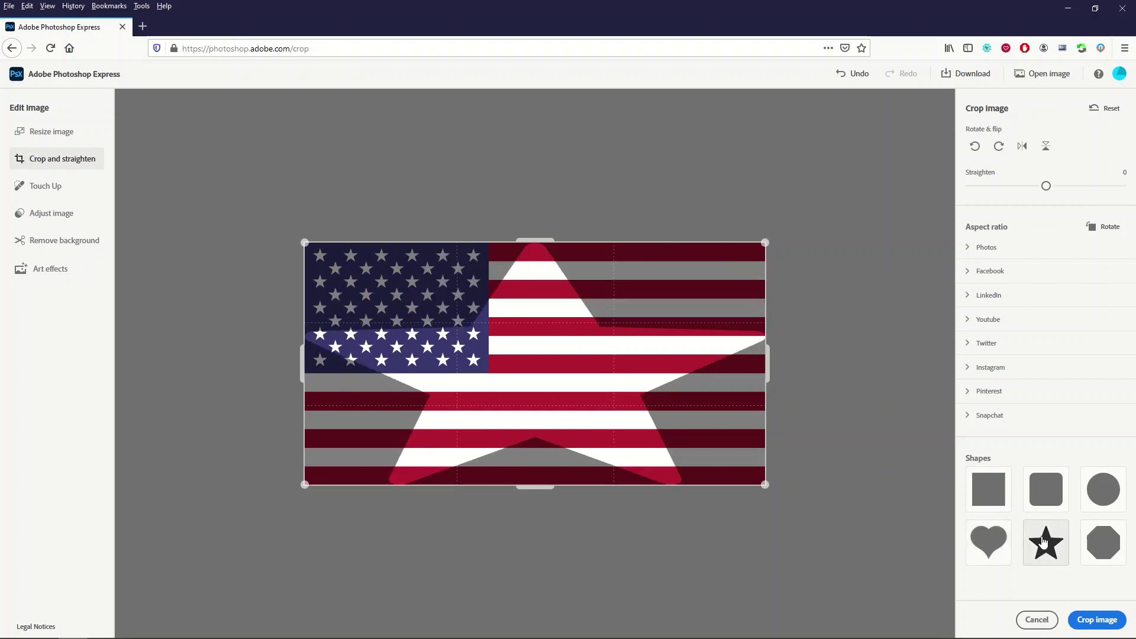
{"action": "left_click", "coordinate": [1045, 503]}
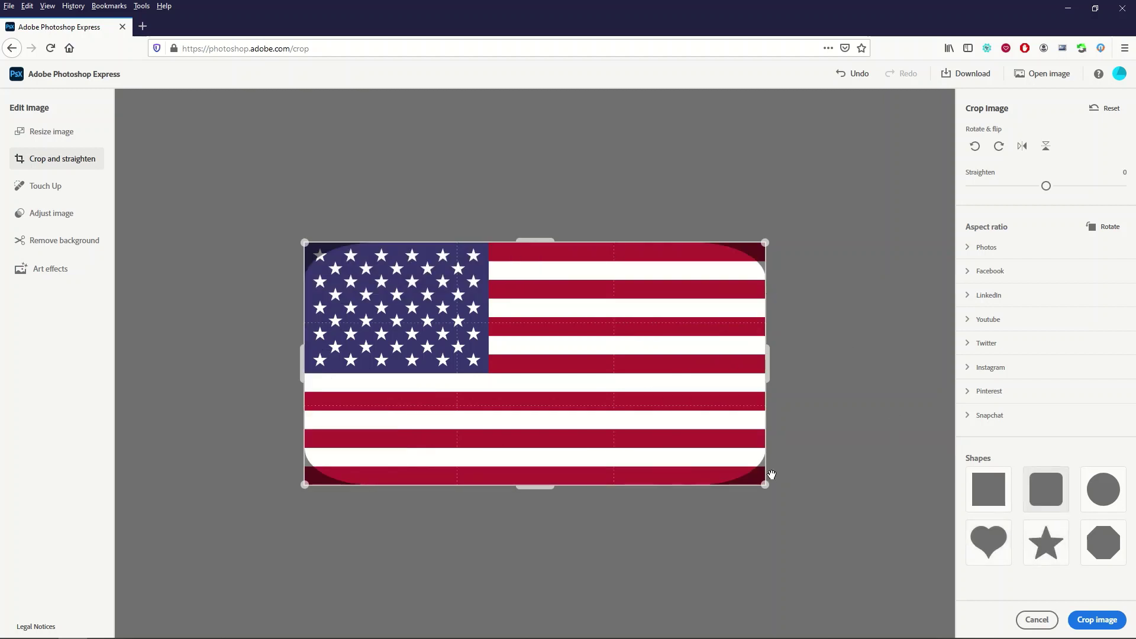
{"action": "left_click", "coordinate": [1097, 484]}
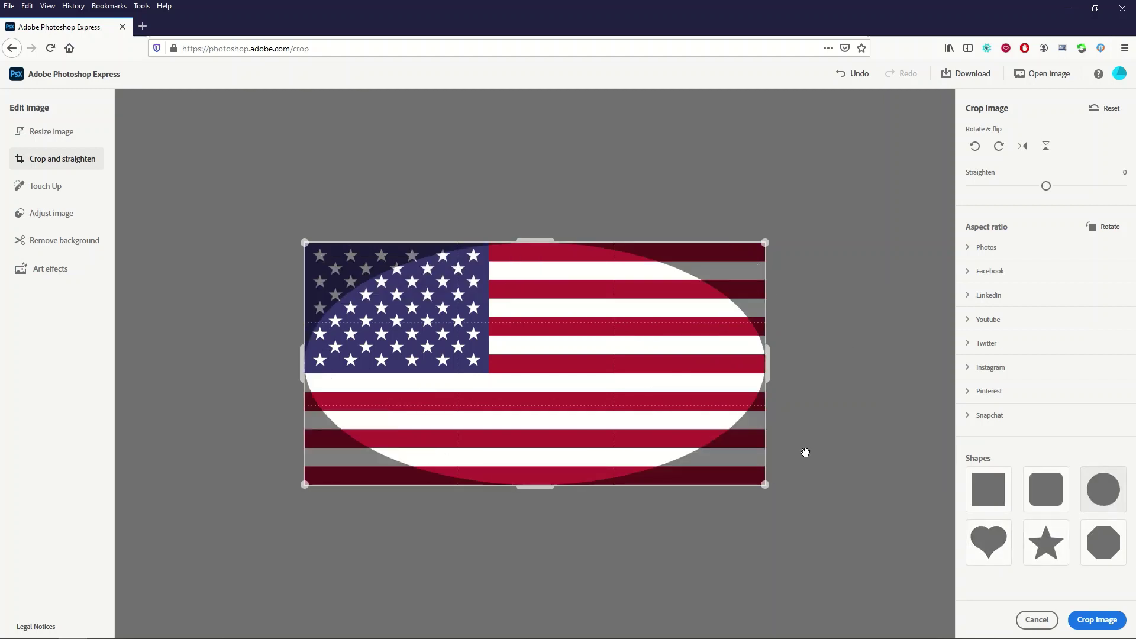
{"action": "left_click", "coordinate": [1102, 545]}
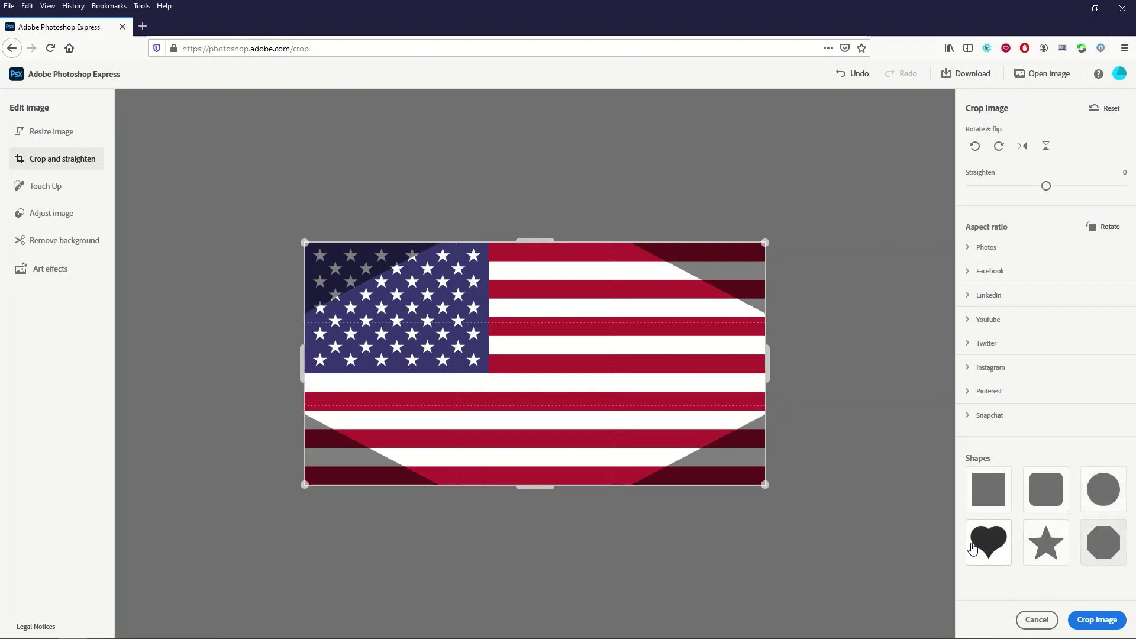
- Shrink the octagon crop to a square over the flag's left half and apply it
{"action": "left_click_drag", "start_coordinate": [766, 485], "coordinate": [684, 486]}
{"action": "left_click_drag", "start_coordinate": [593, 411], "coordinate": [514, 402]}
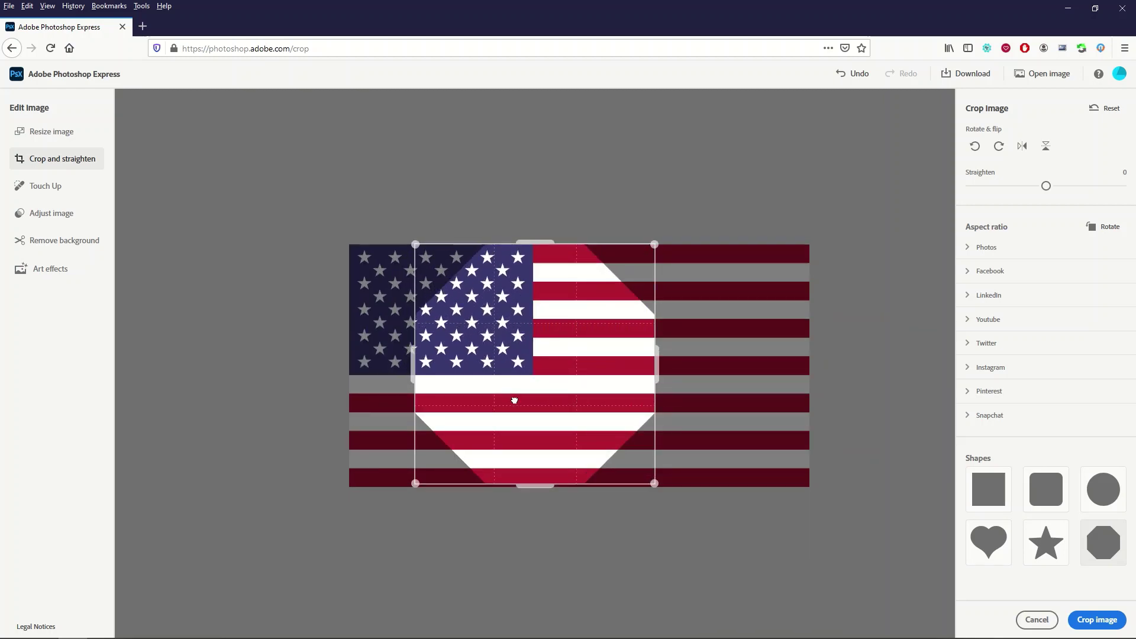
{"action": "left_click", "coordinate": [1095, 620]}
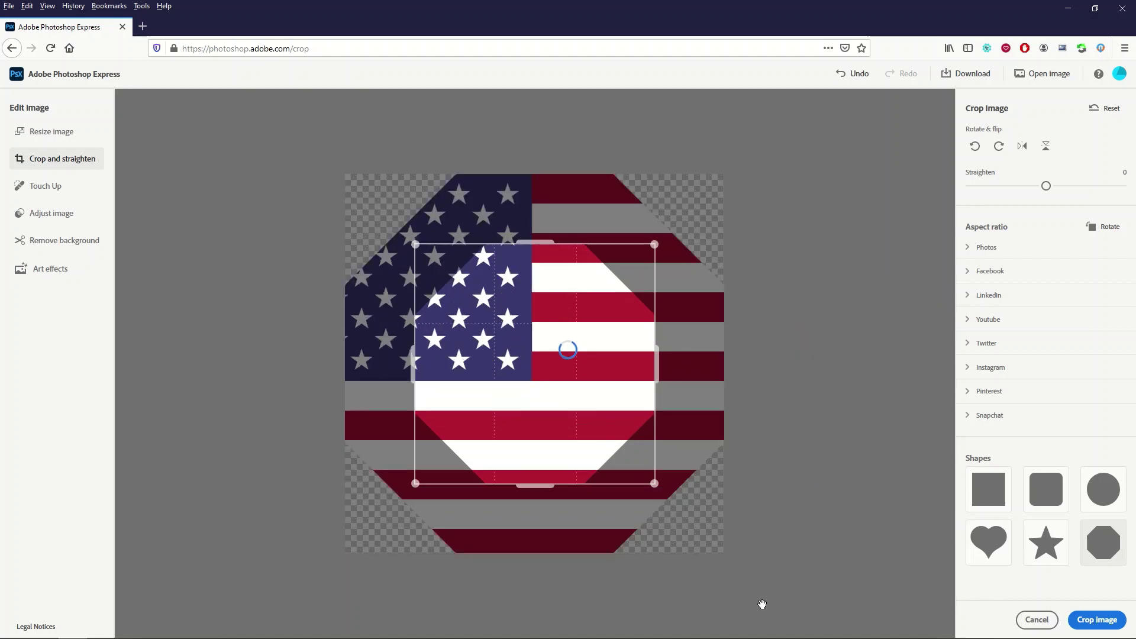